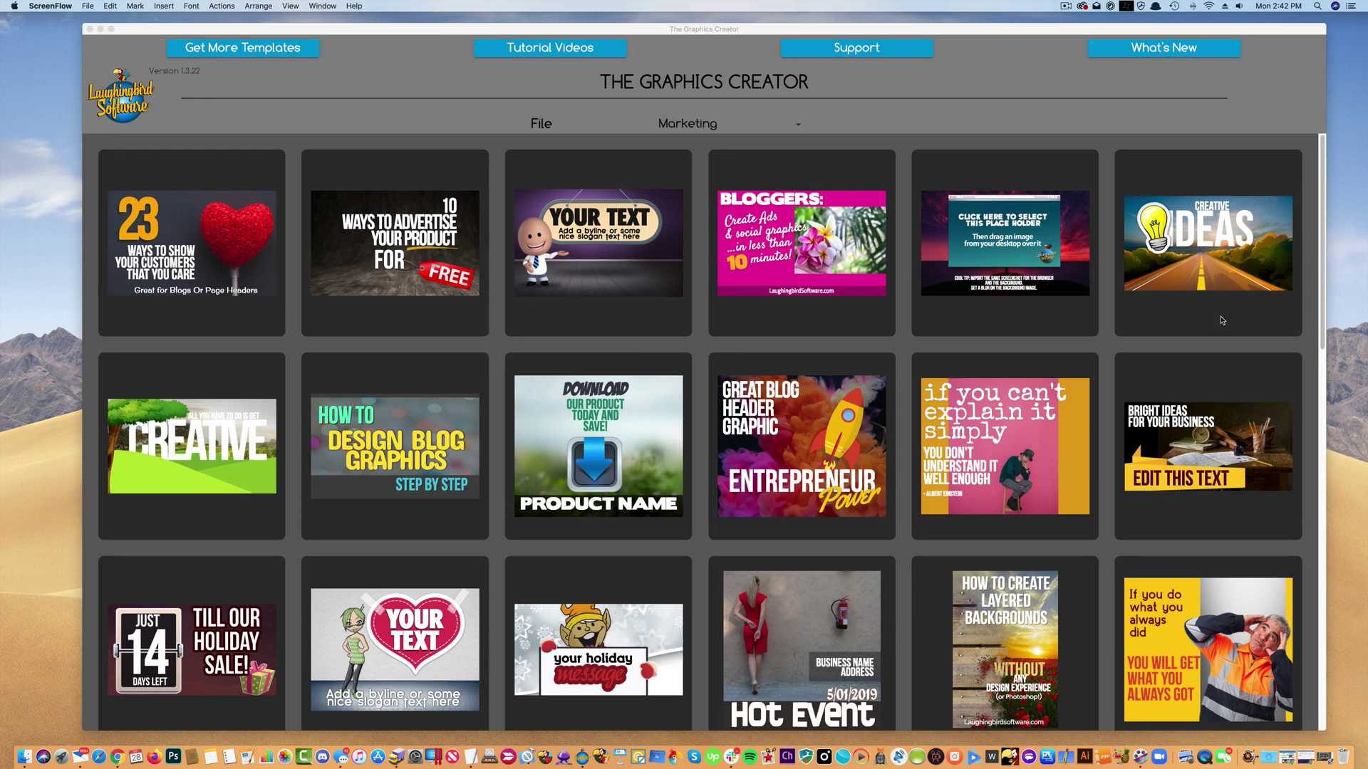
- Bring The Graphics Creator's template gallery window to the front
left_click(1323, 152)
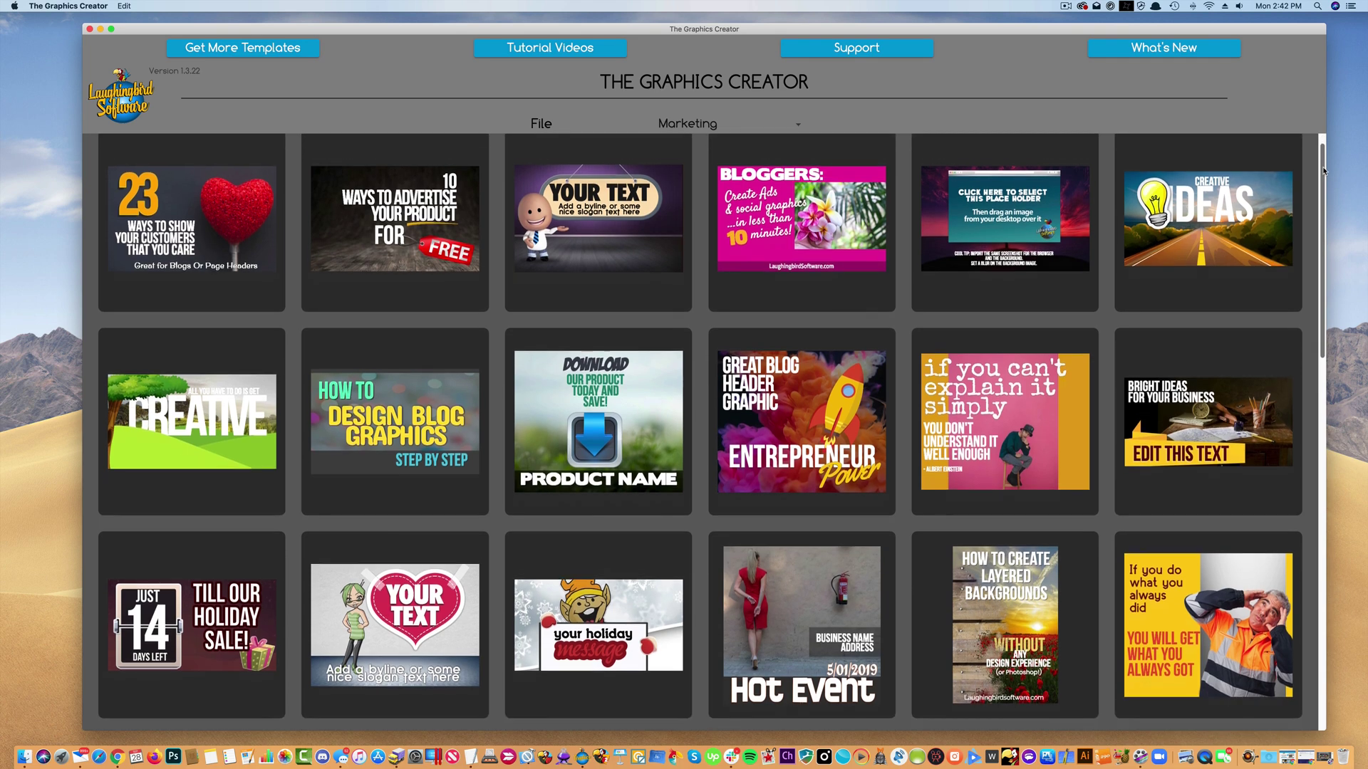
- Scroll the template gallery to the BaldyBob 'YOUR TEXT' sign template
left_click_drag(1323, 165, 1319, 125)
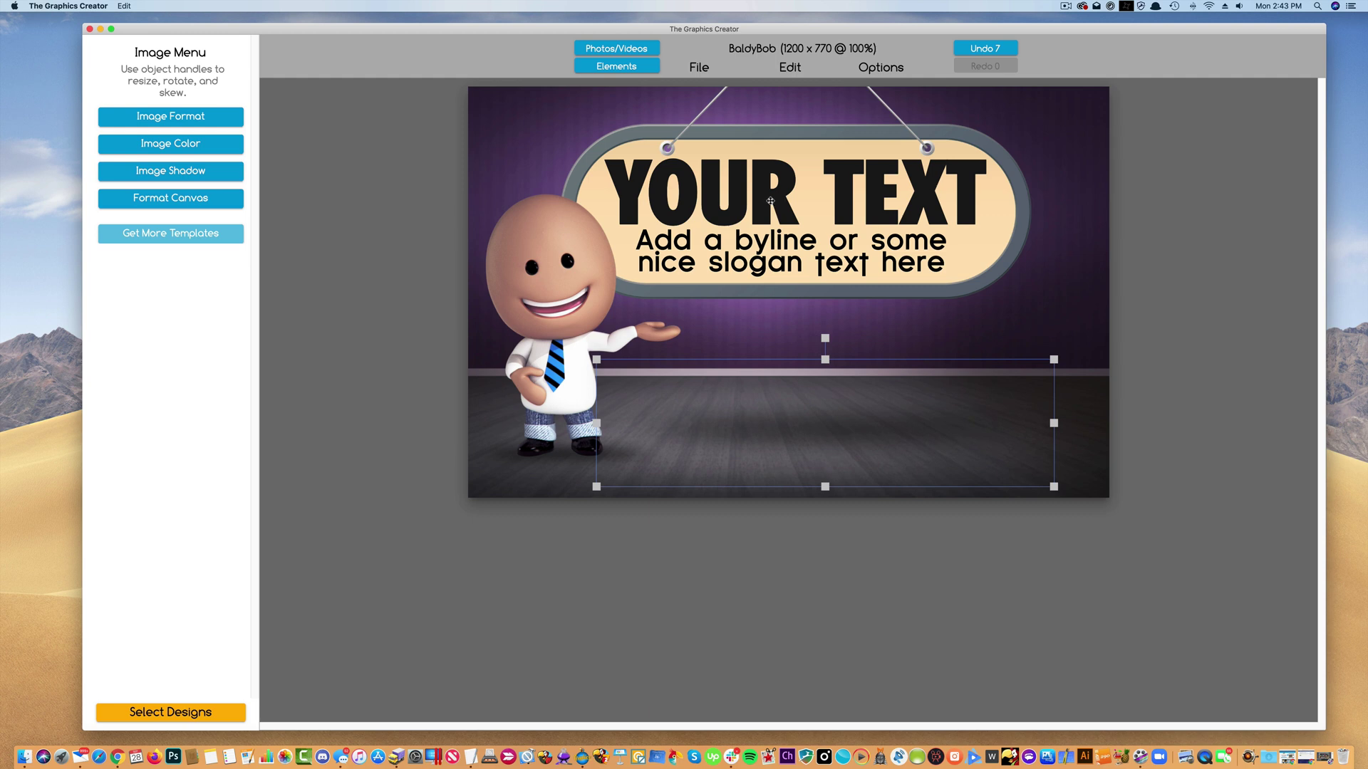
- Retype the headline, trying 'MY TEXT' and 'MY AWESOME TEXT' before settling on 'MY SUPER TEXT'
left_click(767, 198)
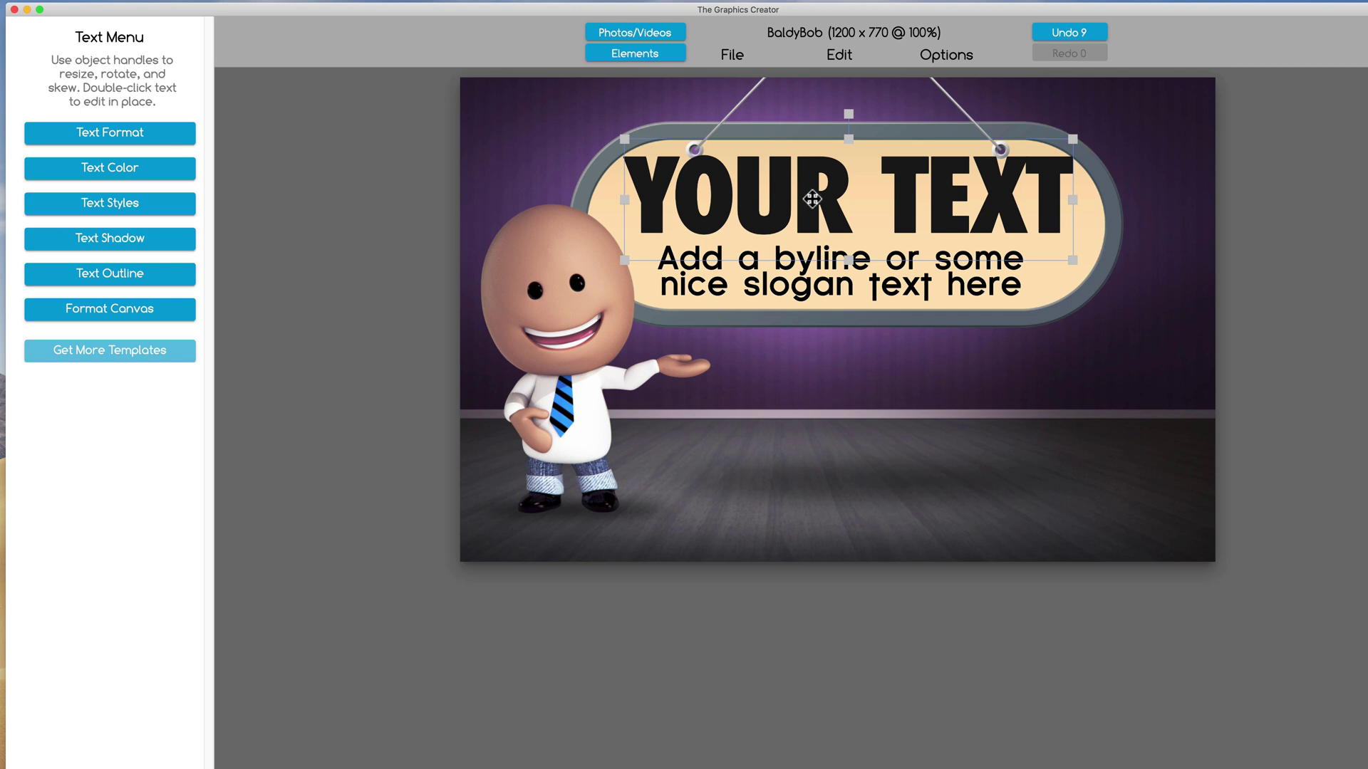
double_click(811, 198)
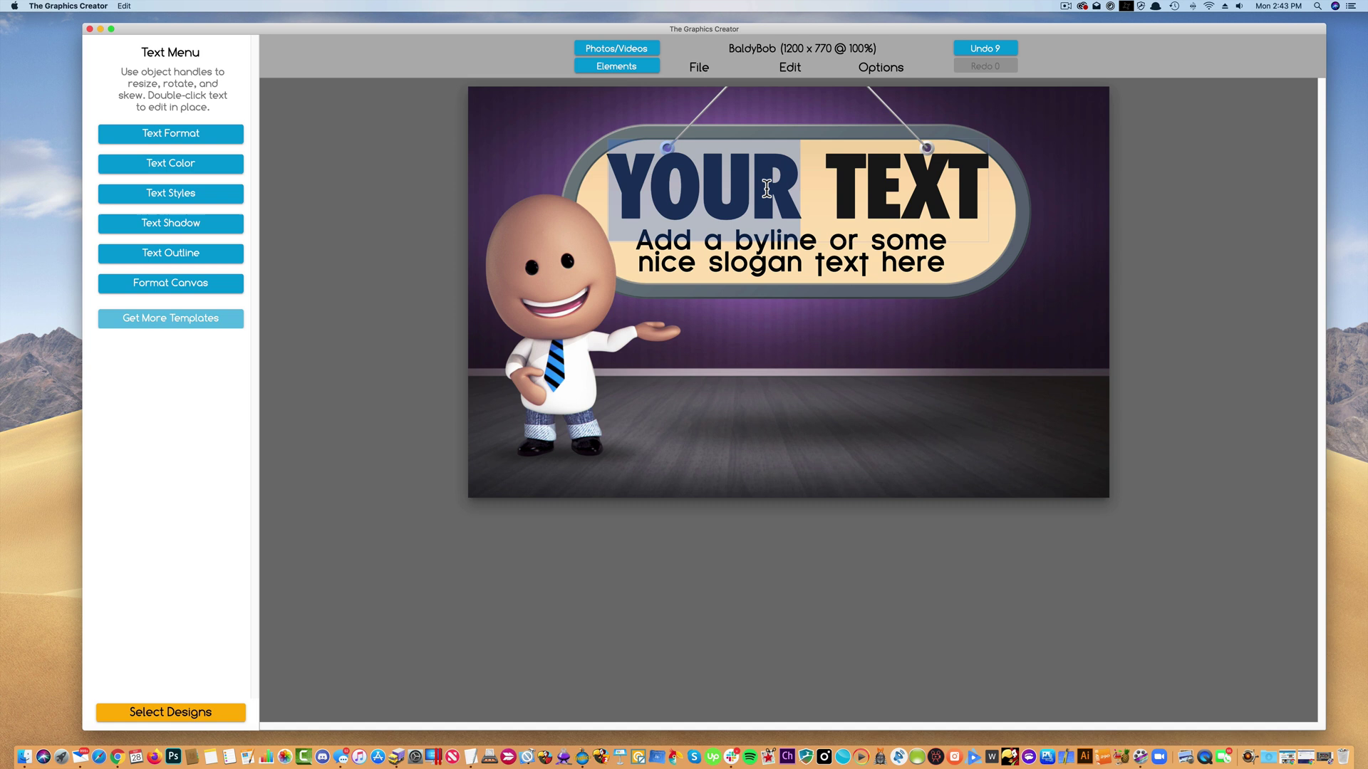
type("ME")
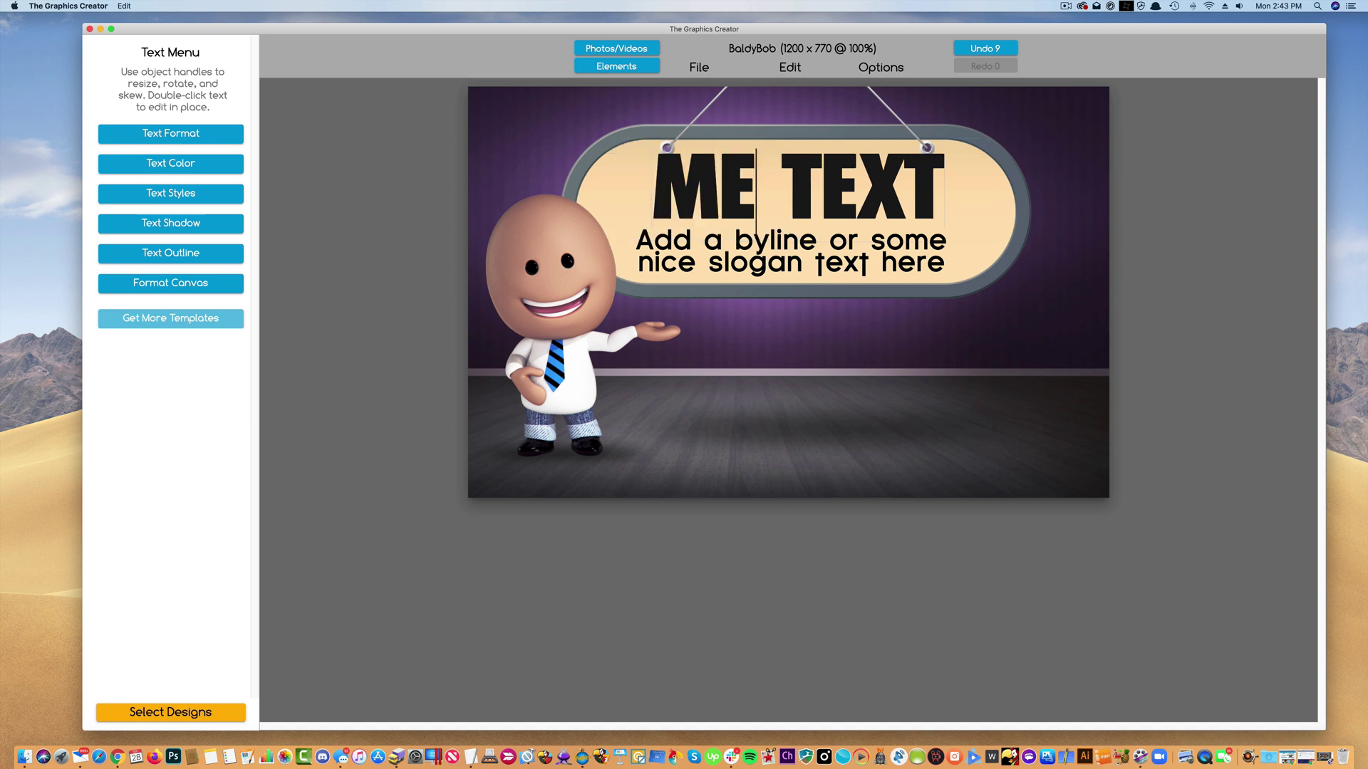
key("BackSpace")
type("Y")
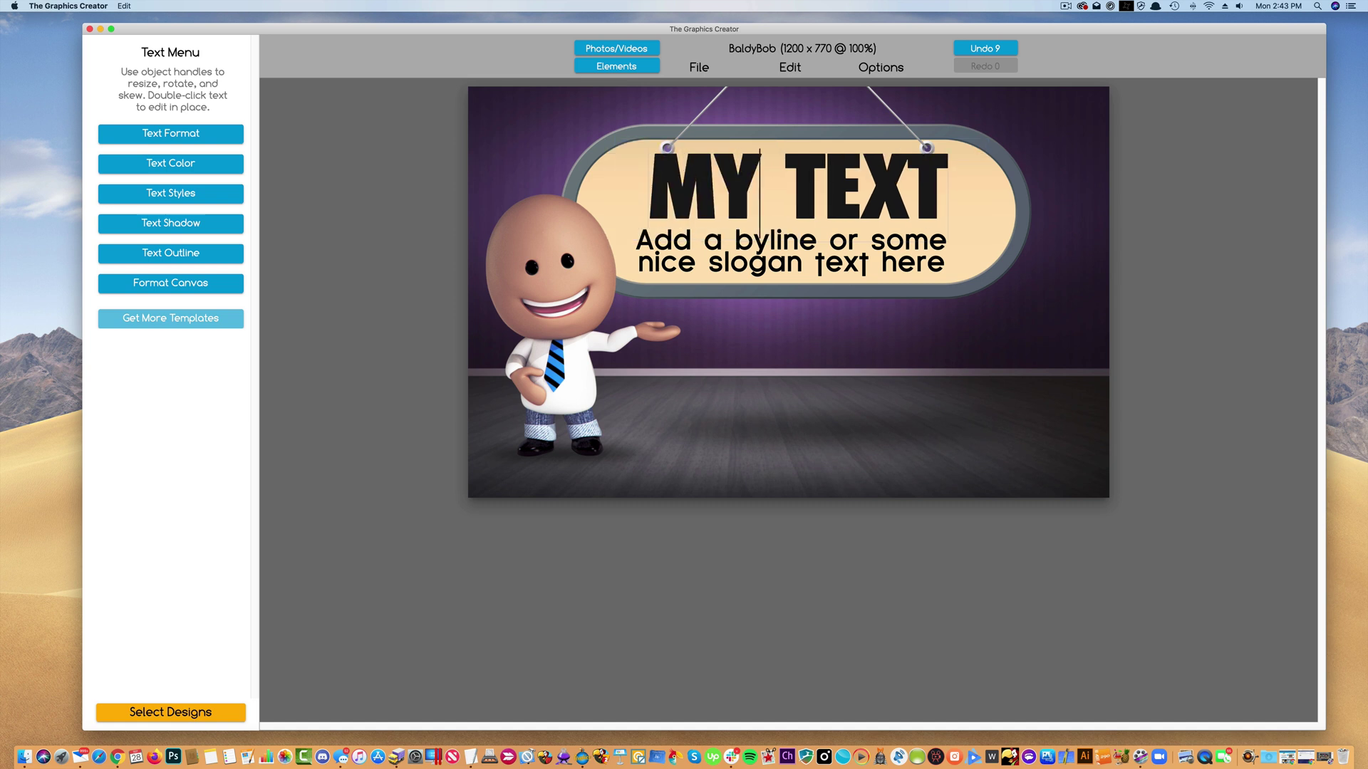
double_click(847, 184)
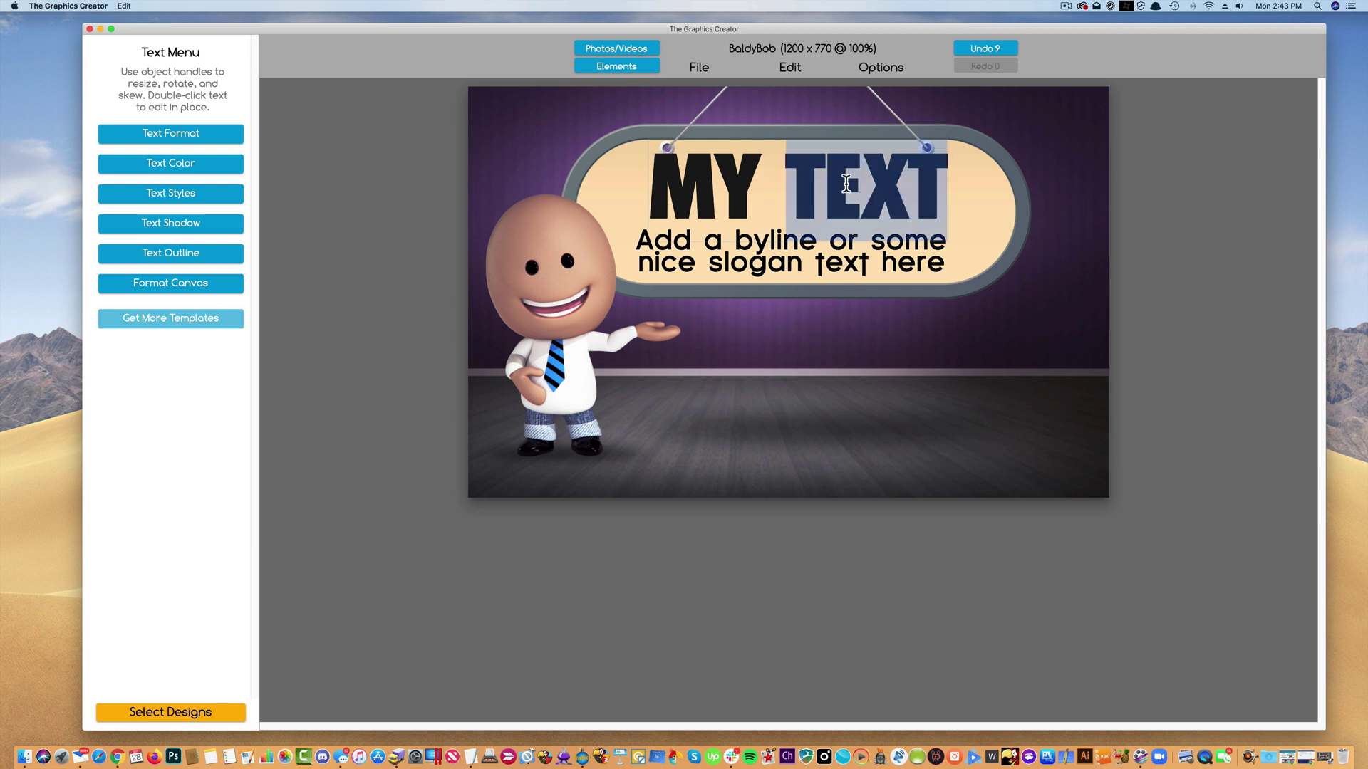
type("AWESOME TEXT")
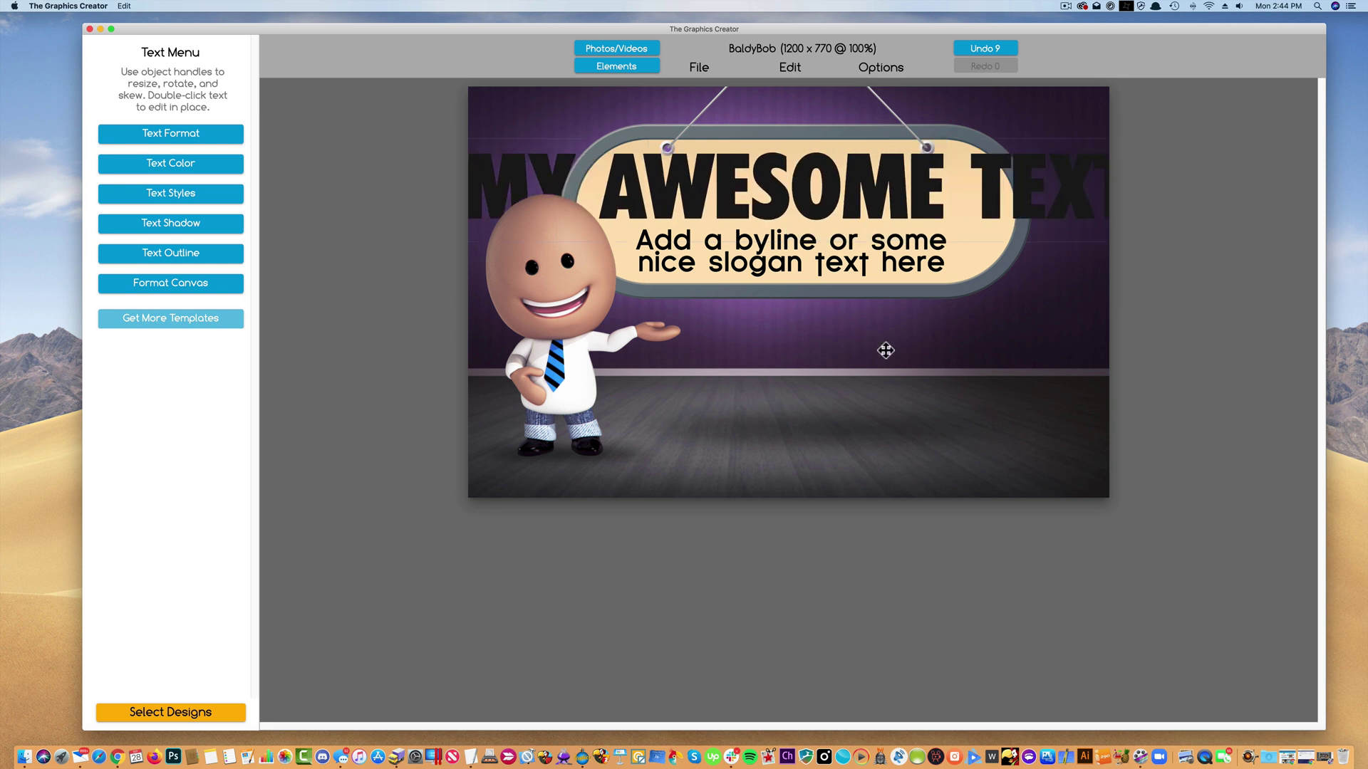
triple_click(778, 190)
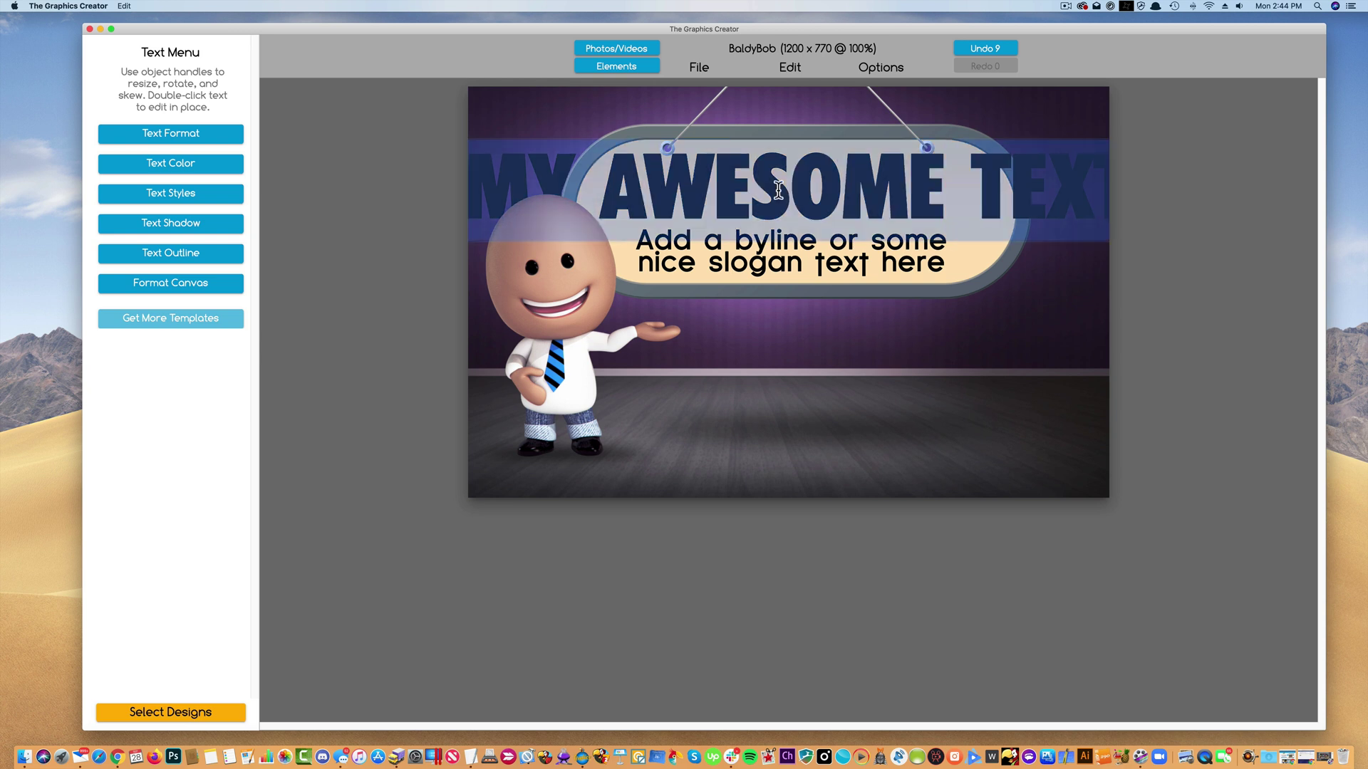
type("MY SUPER TEXT")
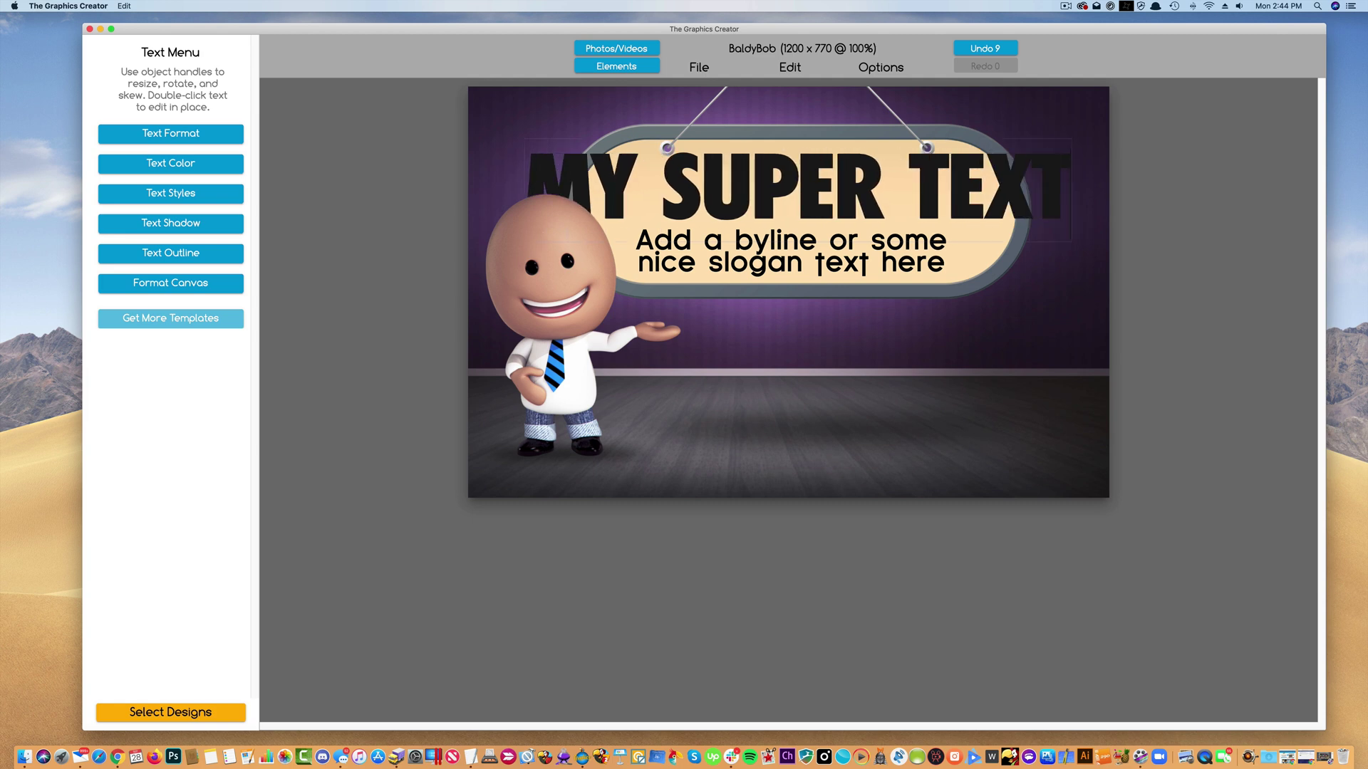
- Nudge the 'MY SUPER TEXT' headline up and right, then scale it down to fit the sign
key("Escape")
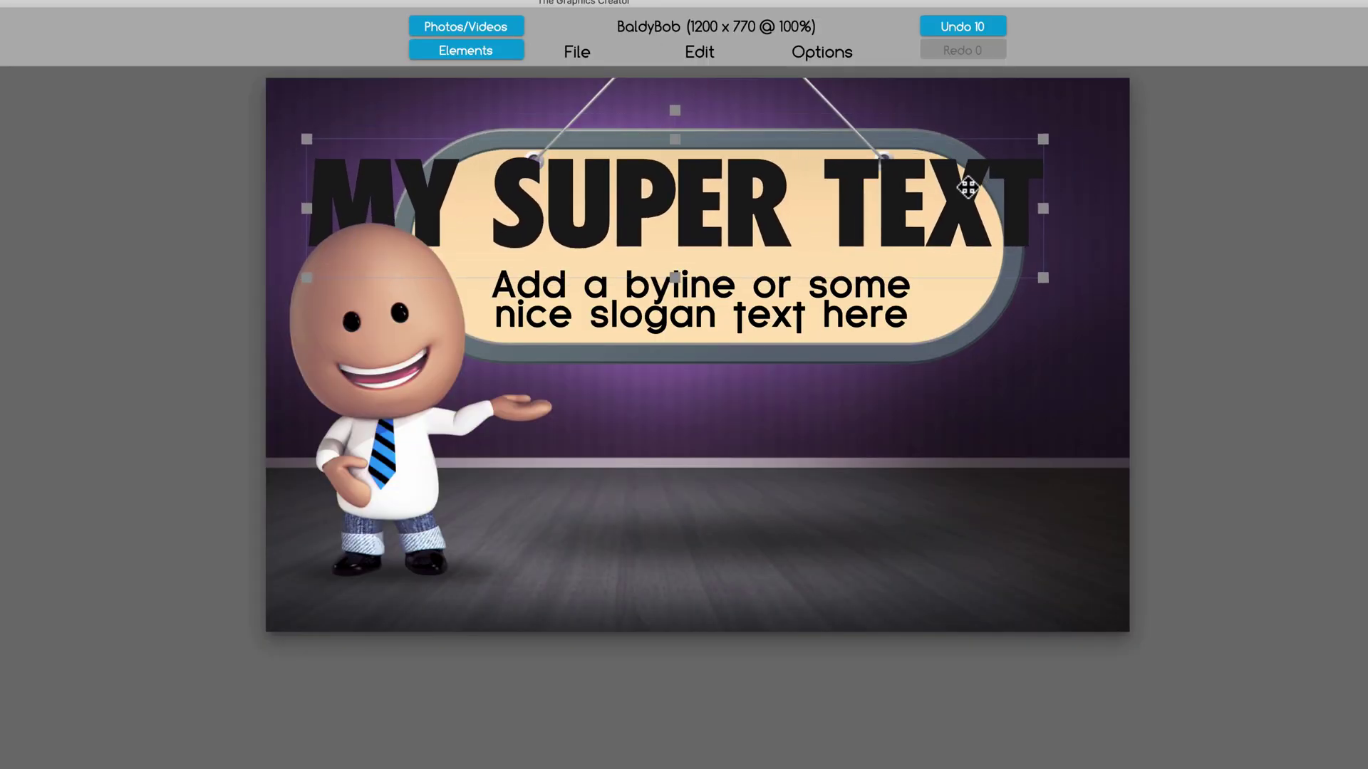
left_click_drag(967, 186, 982, 174)
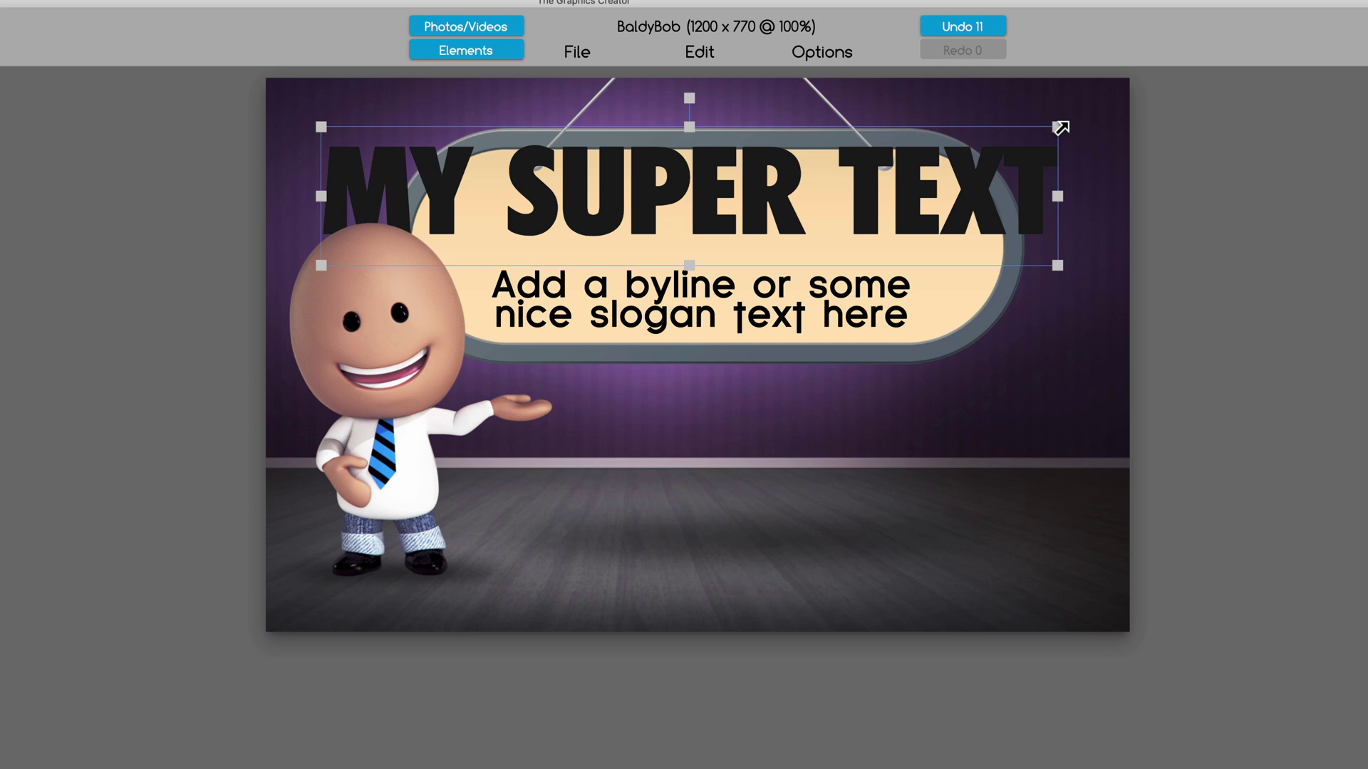
left_click_drag(1057, 126, 889, 215)
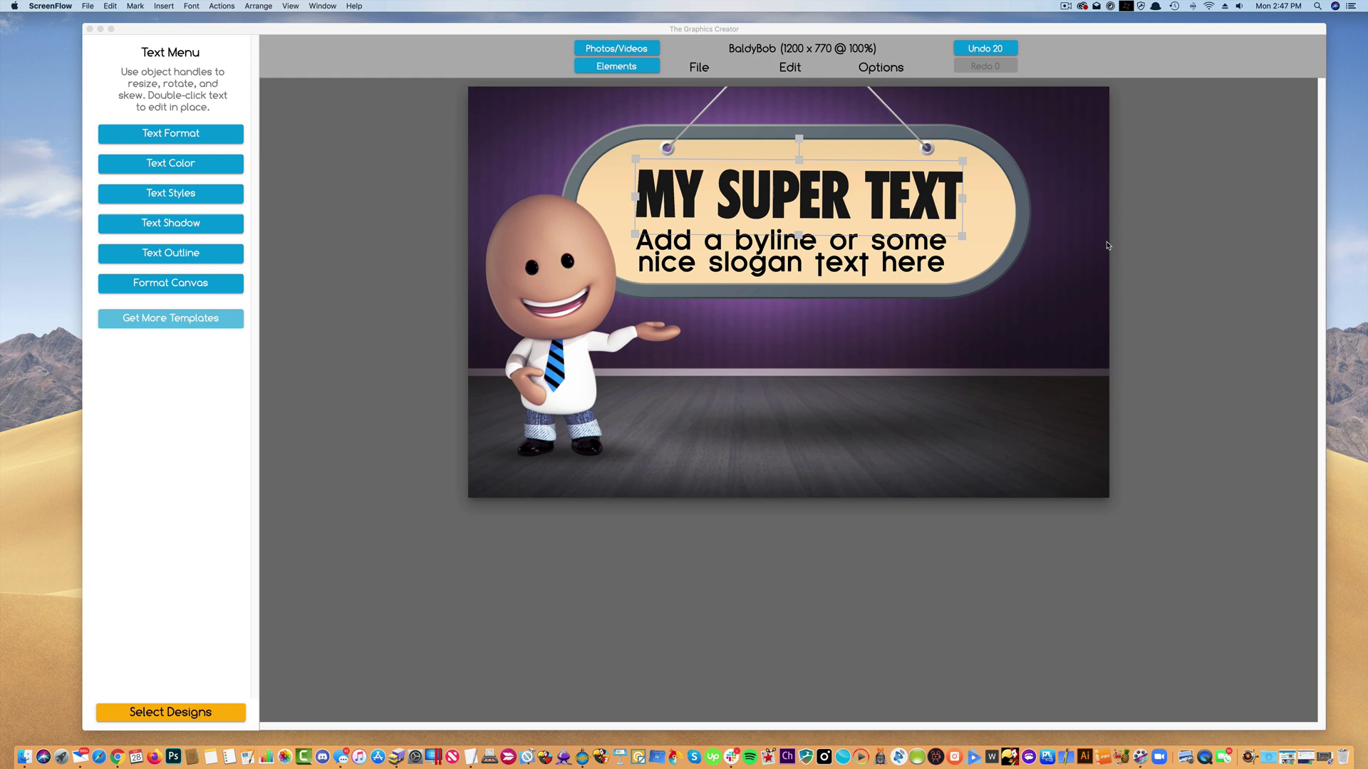
left_click(1107, 246)
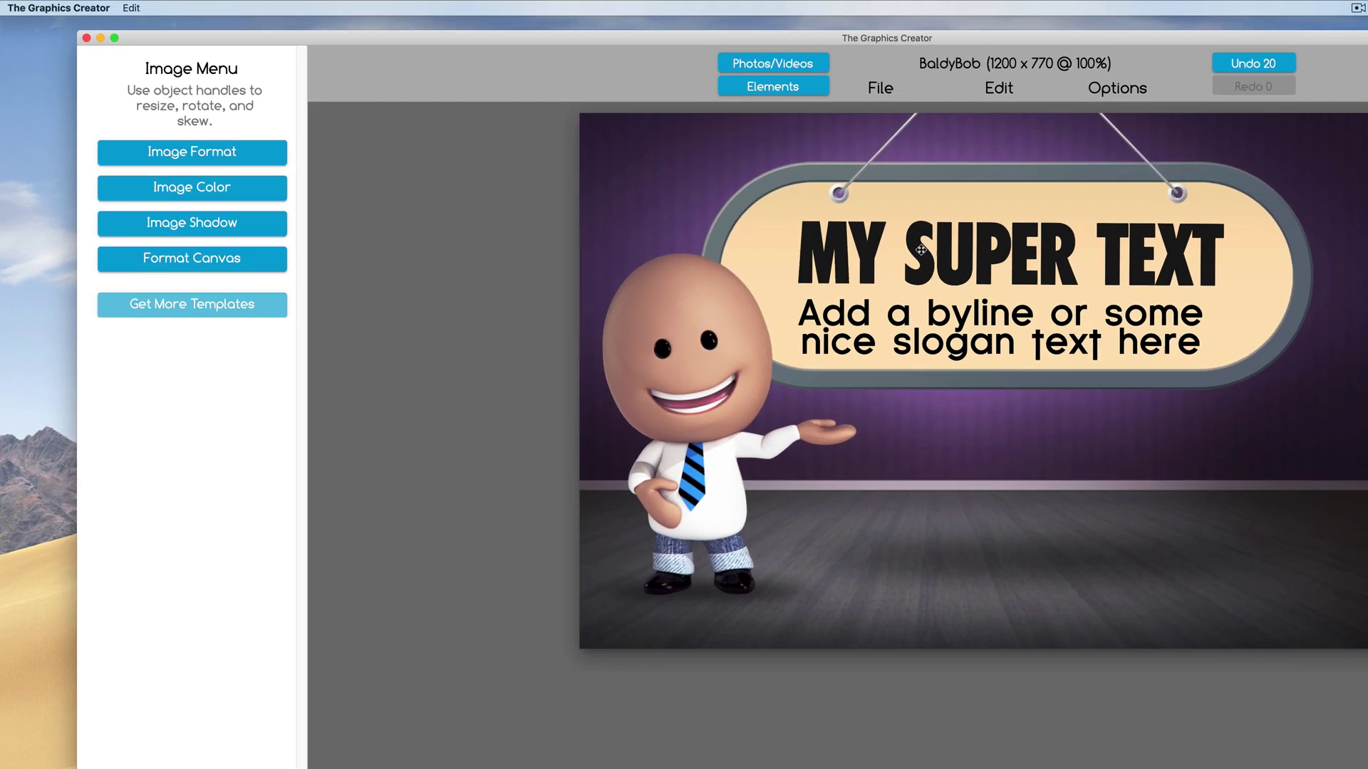
left_click(729, 192)
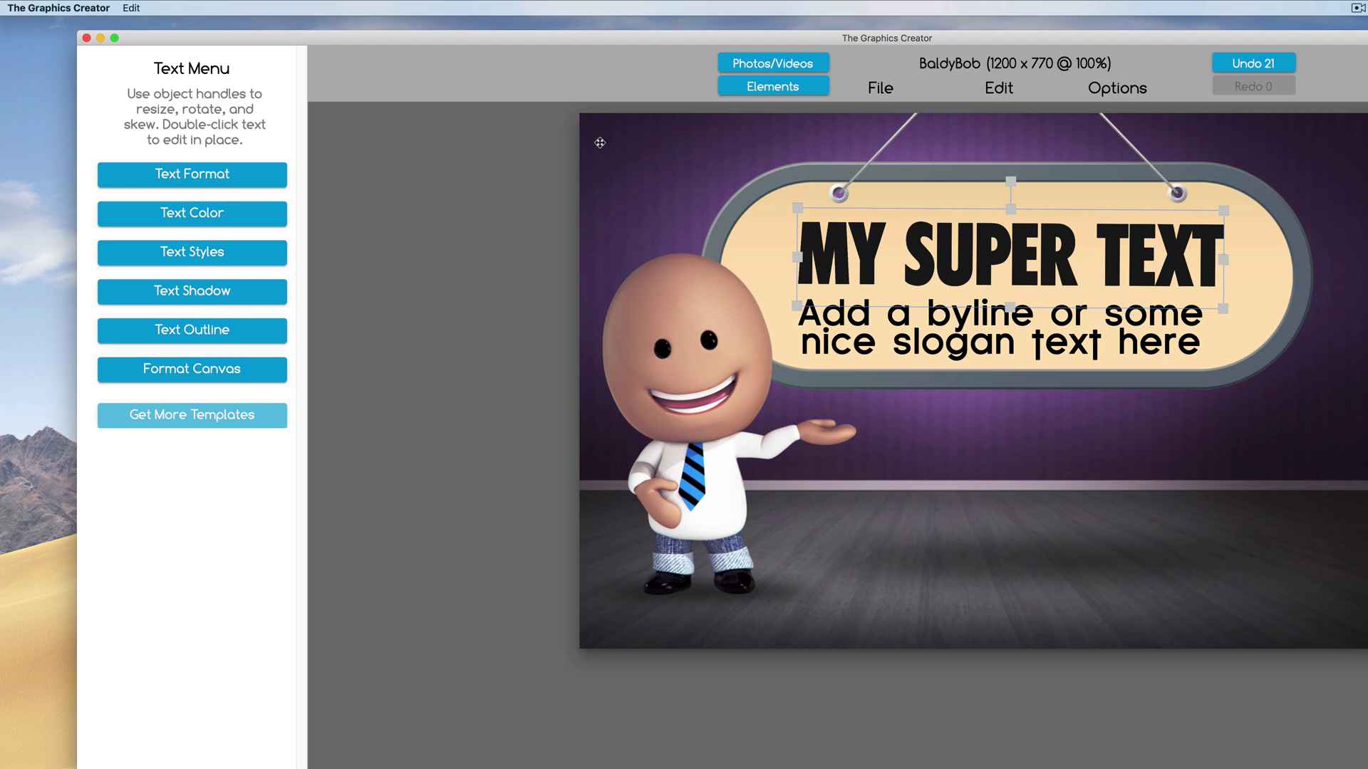
left_click(686, 299)
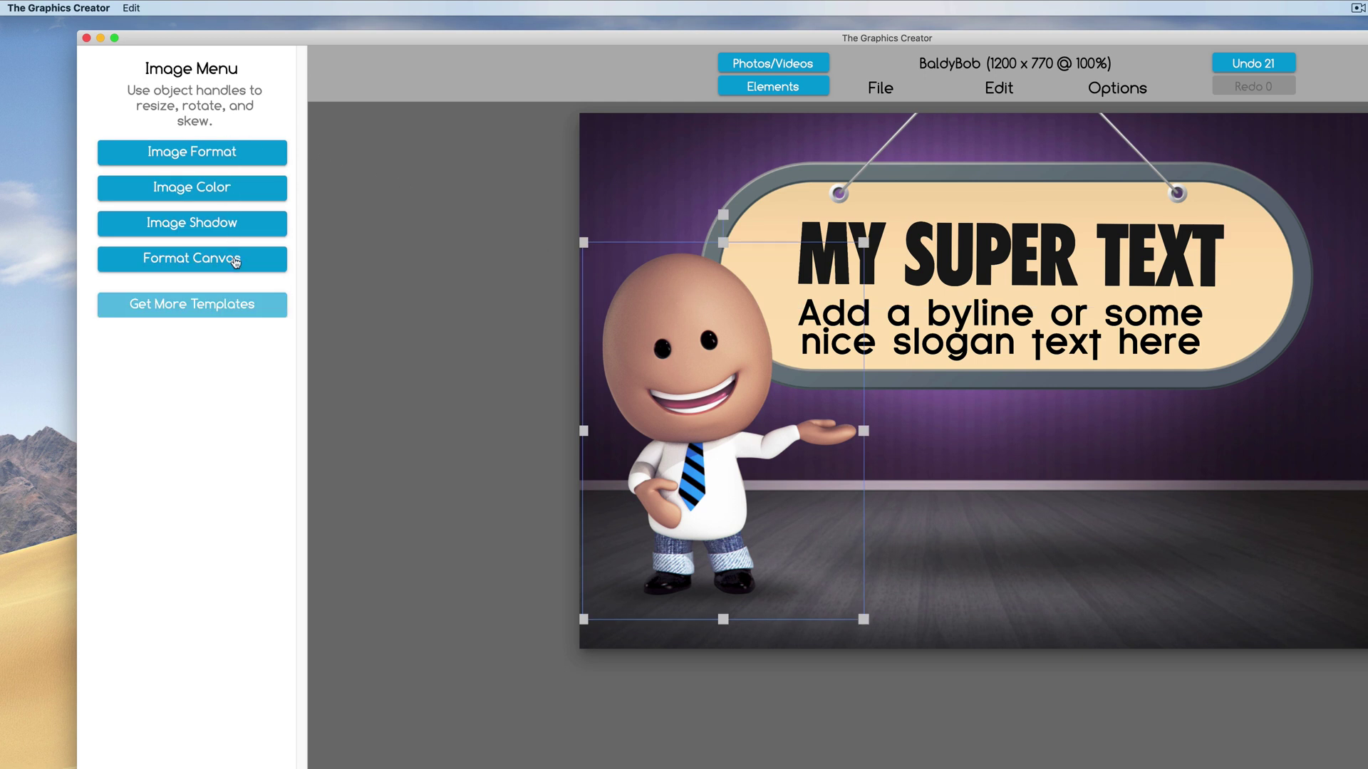
left_click(916, 232)
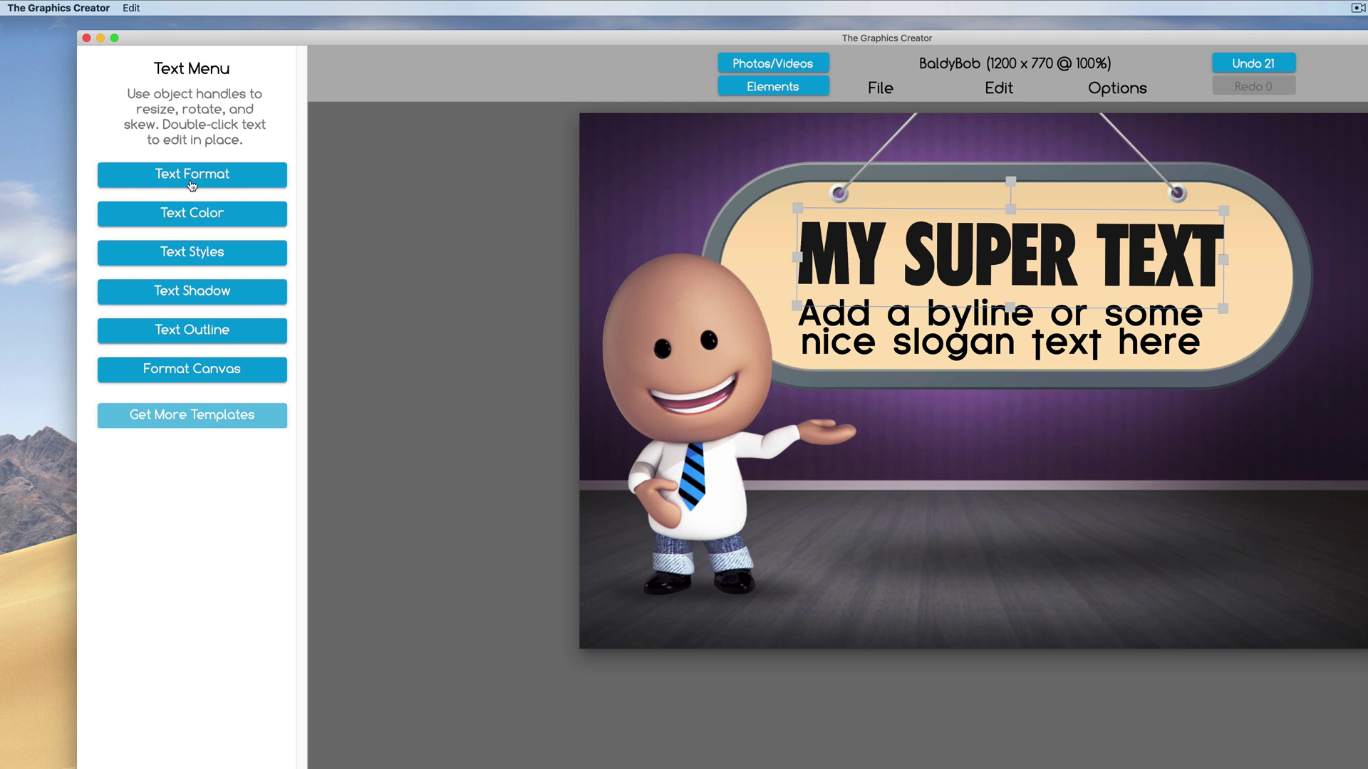
- Color the 'MY SUPER TEXT' headline lavender A6A5FF from the Text Color spectrum
left_click(194, 221)
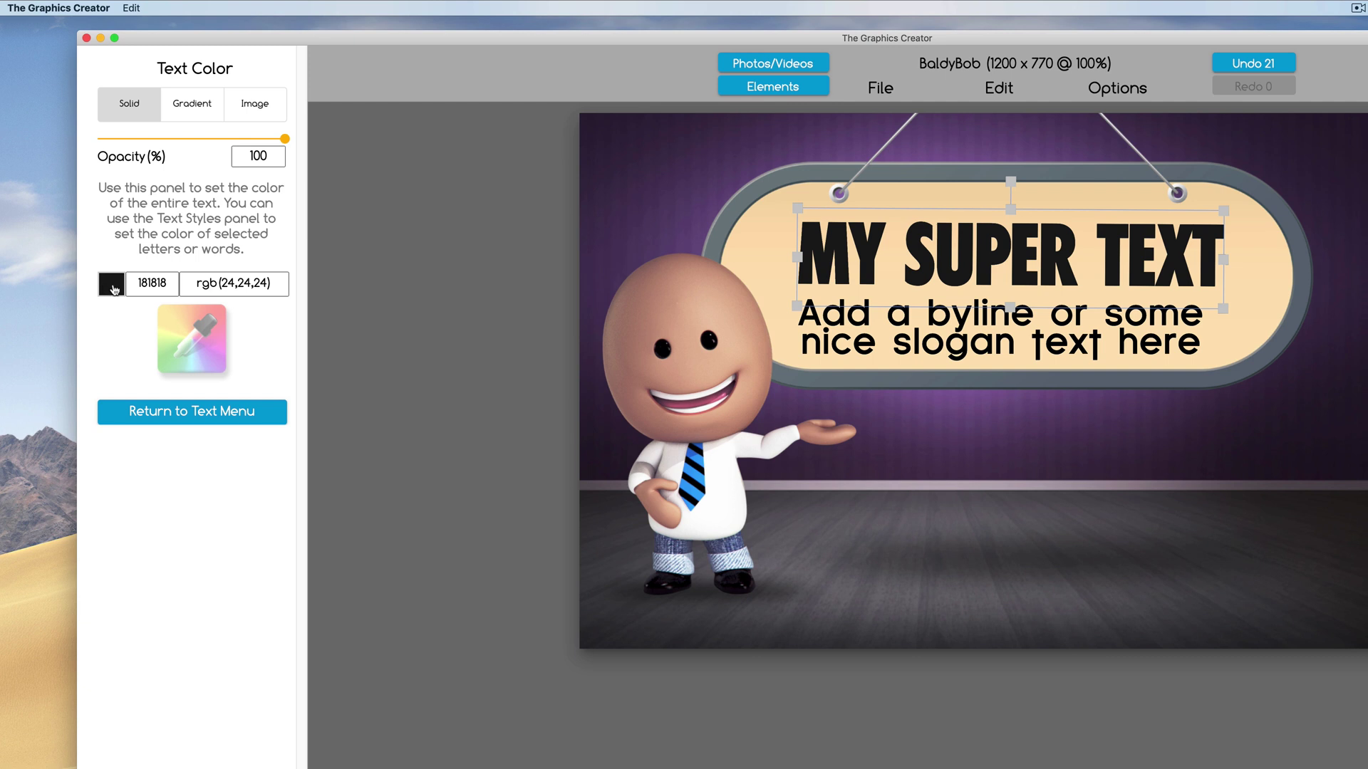
left_click(112, 285)
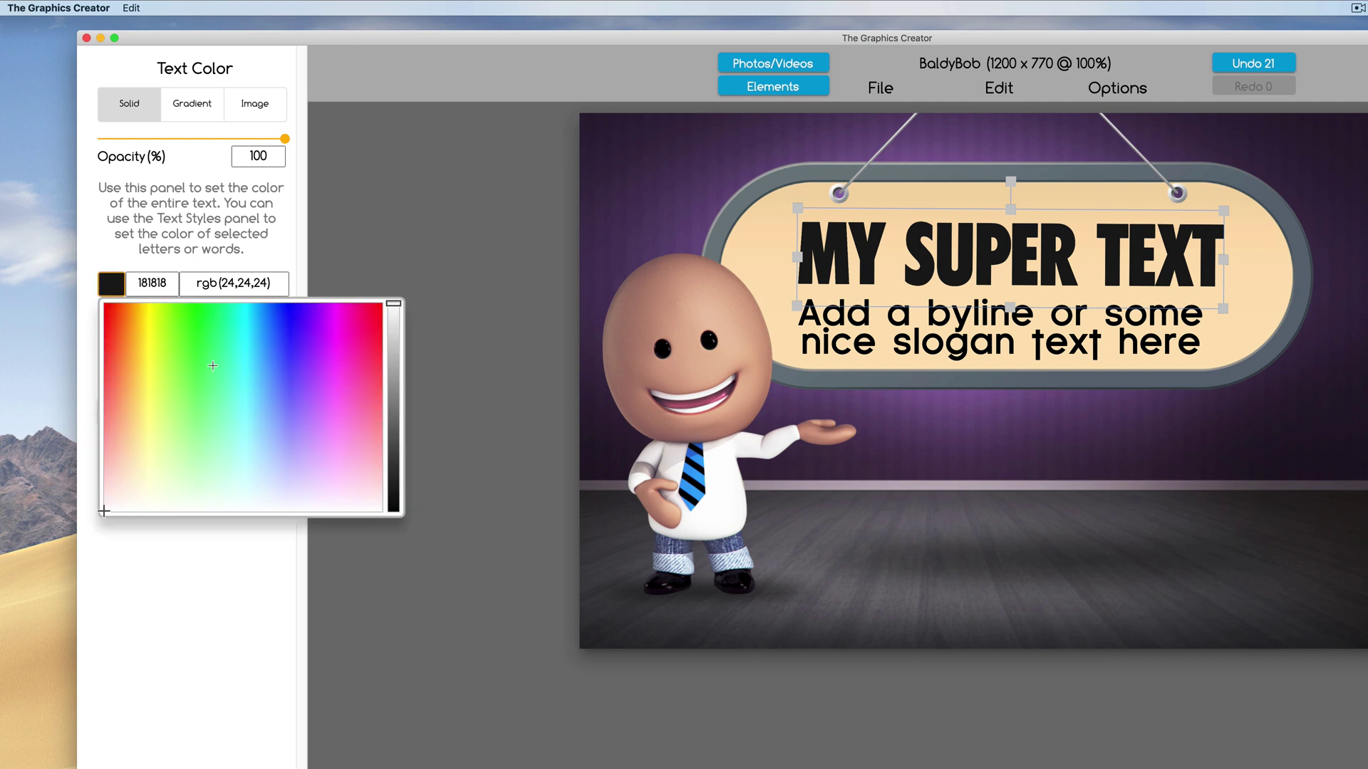
left_click_drag(227, 365, 289, 438)
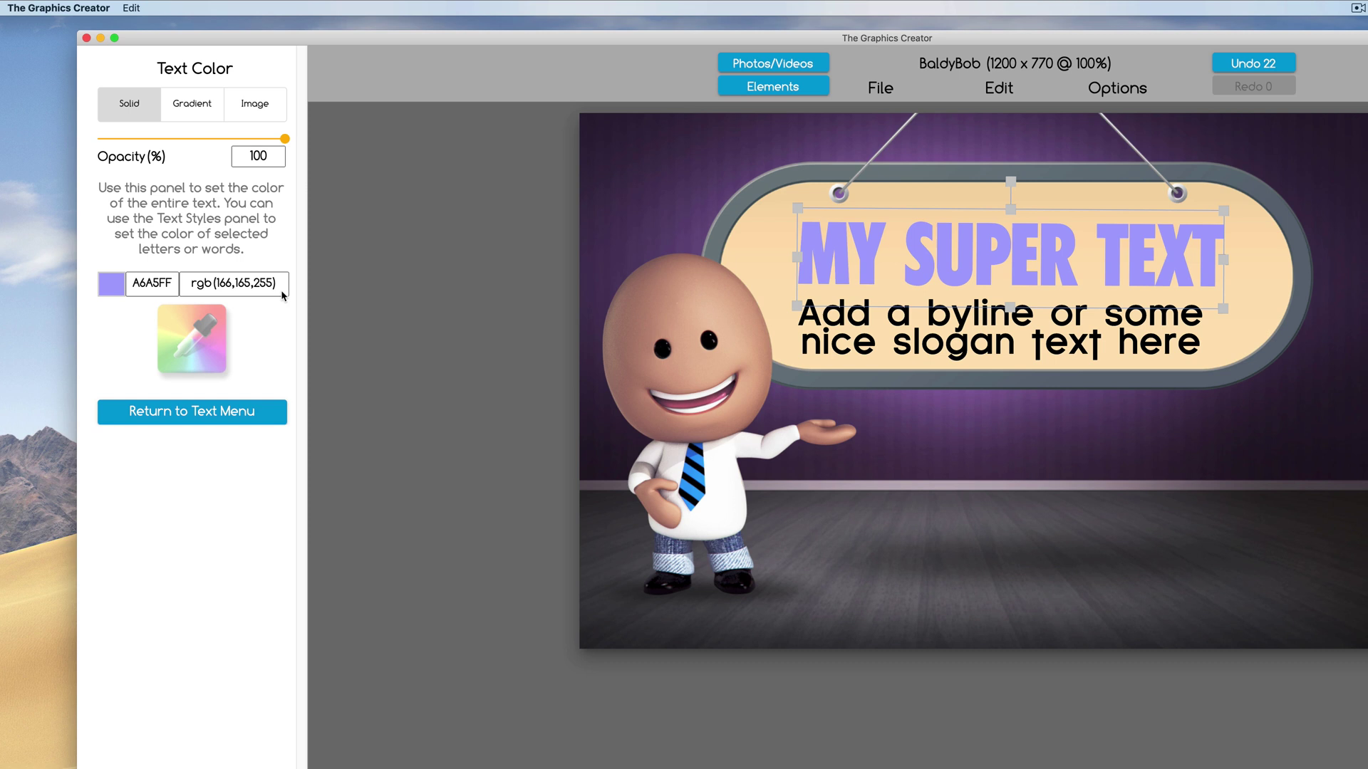
- Sample colours from the picture, ending on the tie's blue 31A6FA for the headline
left_click(198, 345)
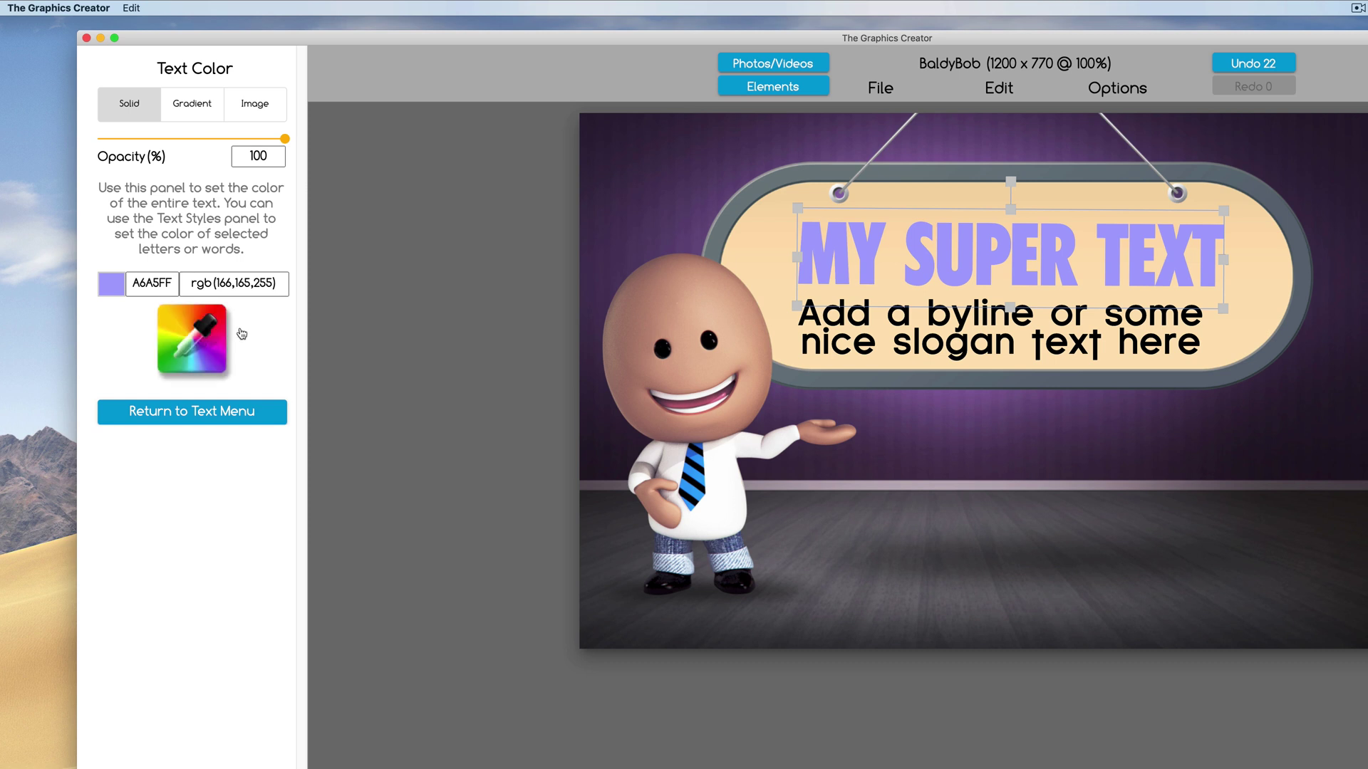
left_click(697, 476)
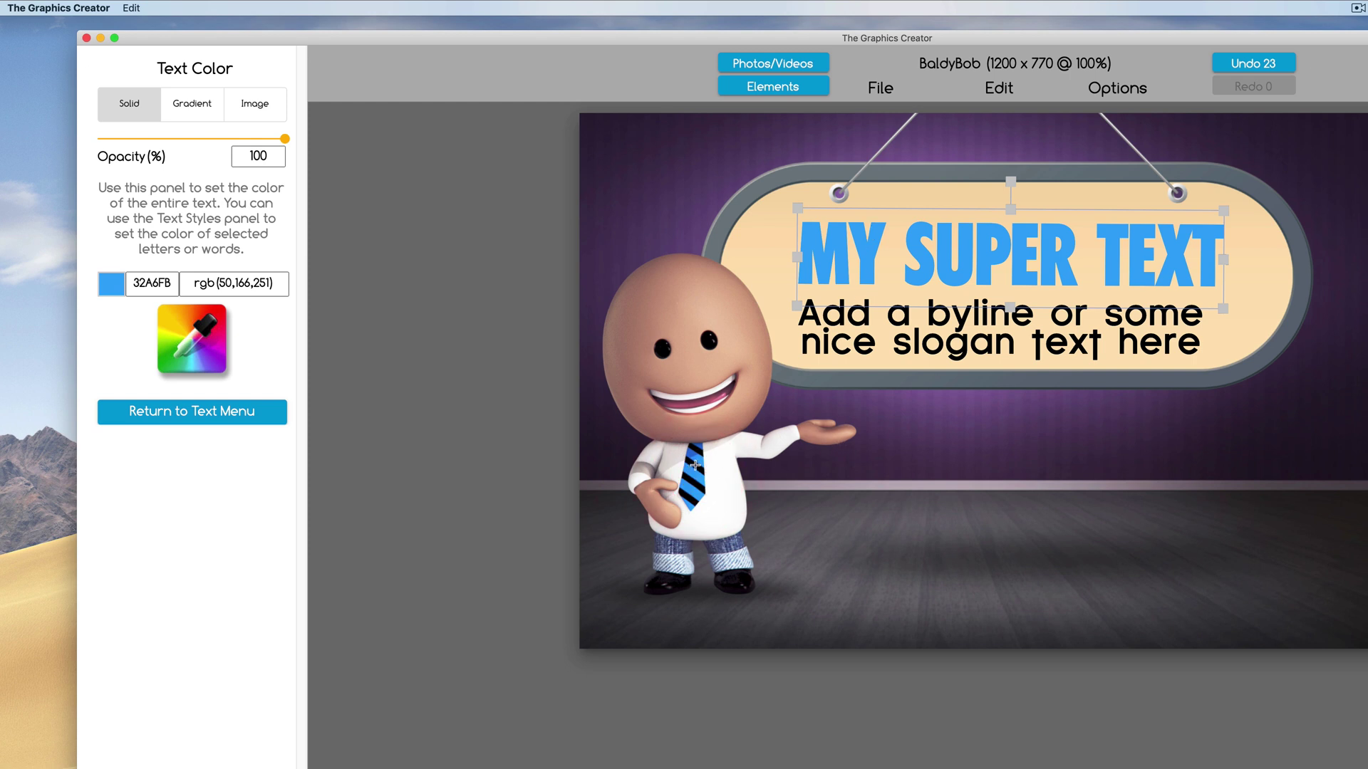
left_click(693, 459)
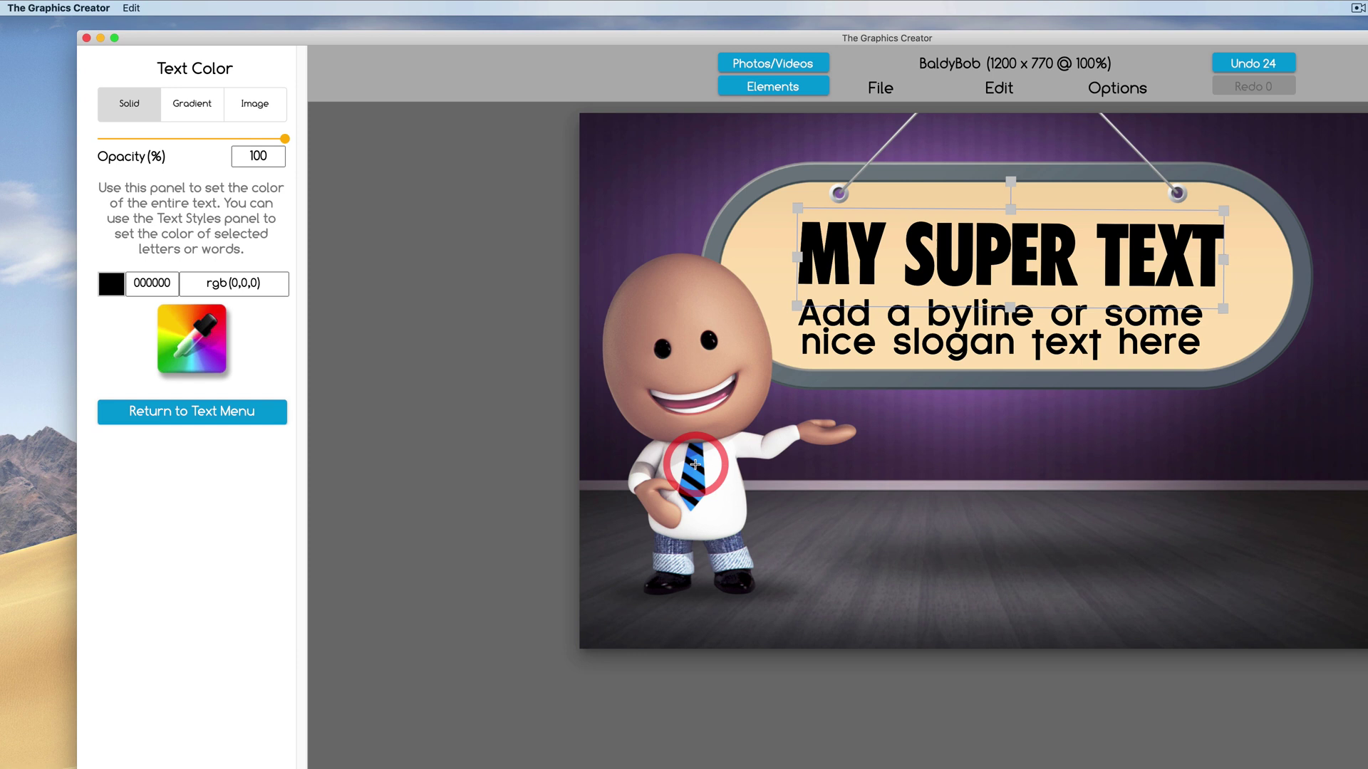
left_click(729, 492)
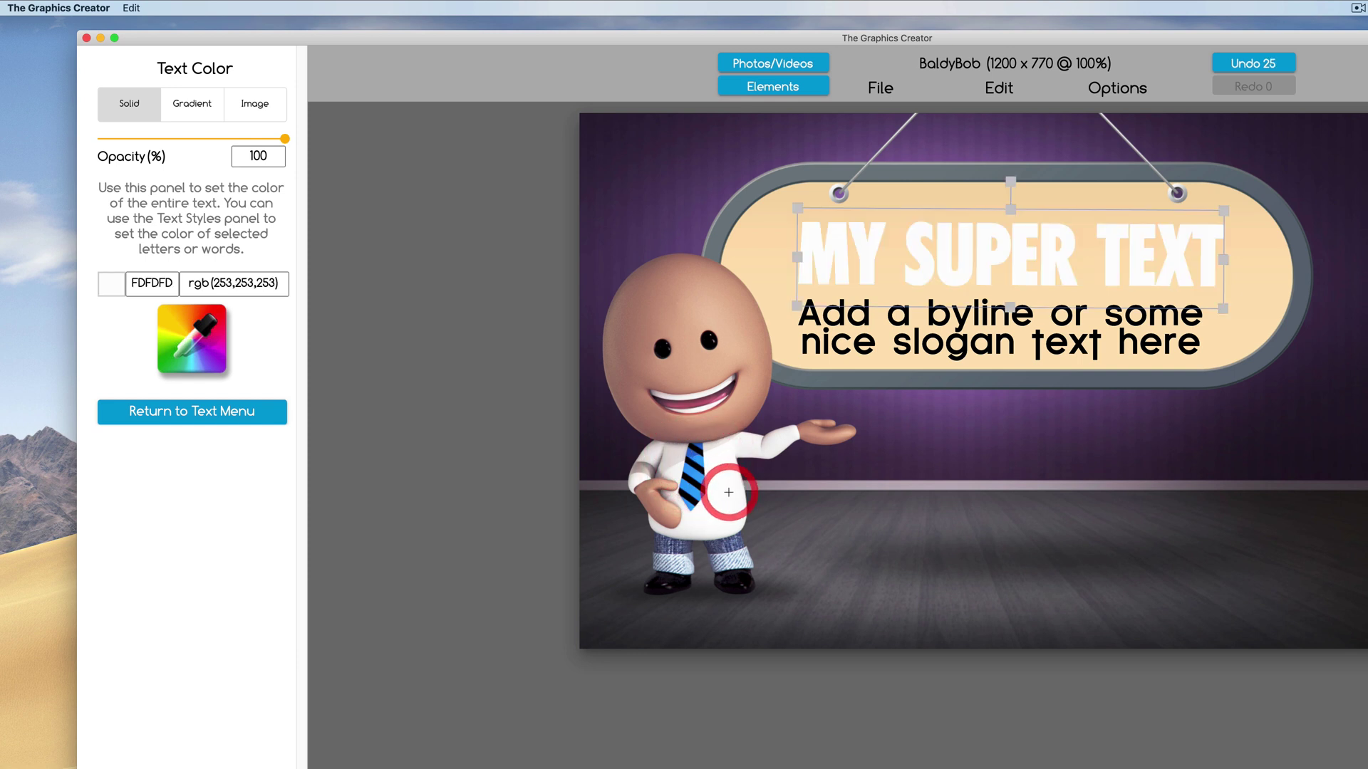
left_click(687, 369)
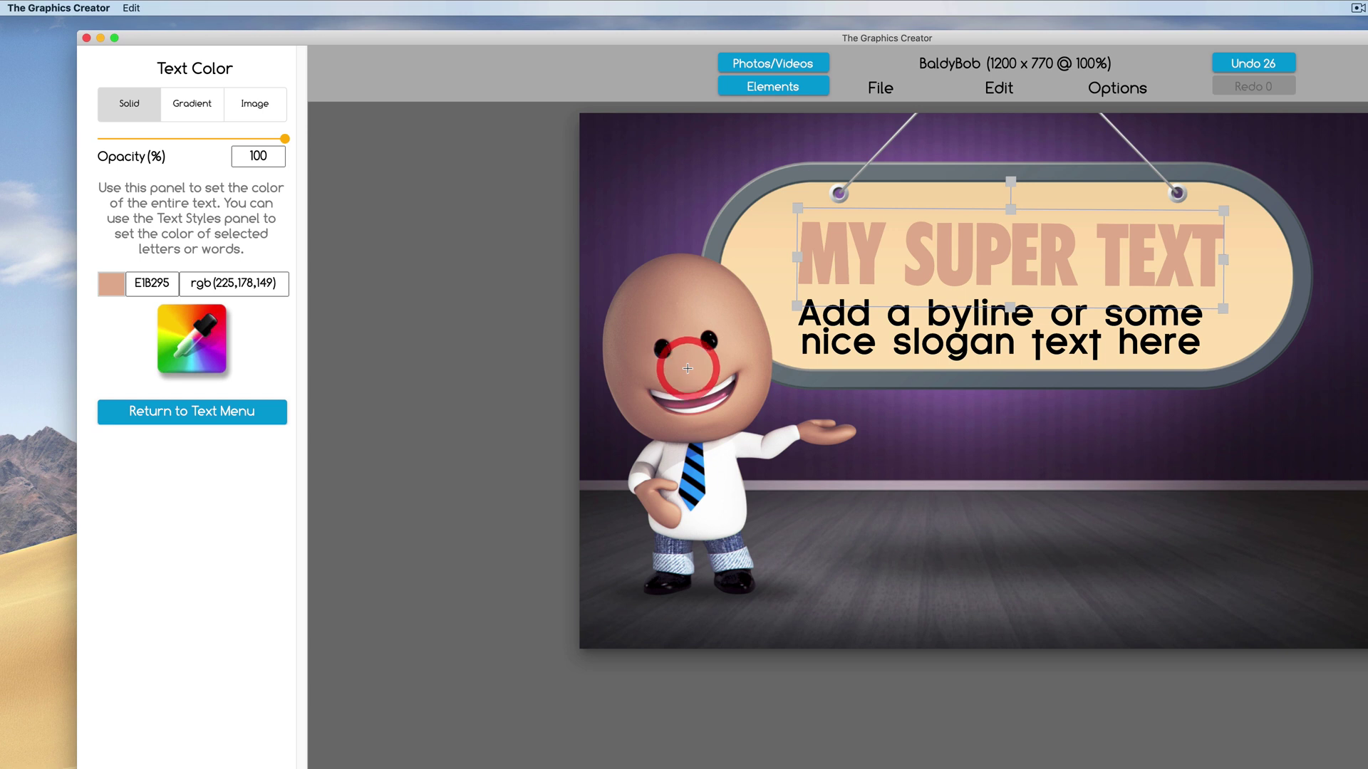
left_click(694, 492)
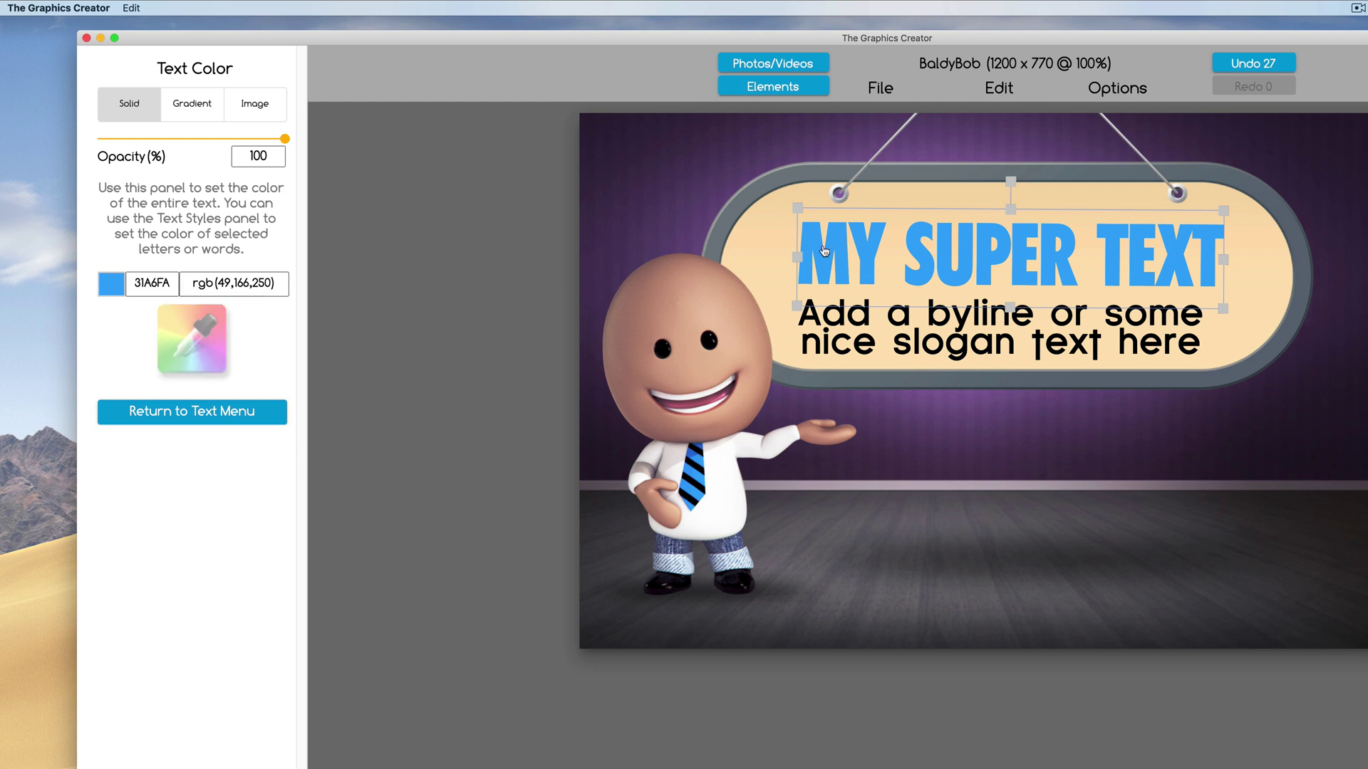
left_click(181, 414)
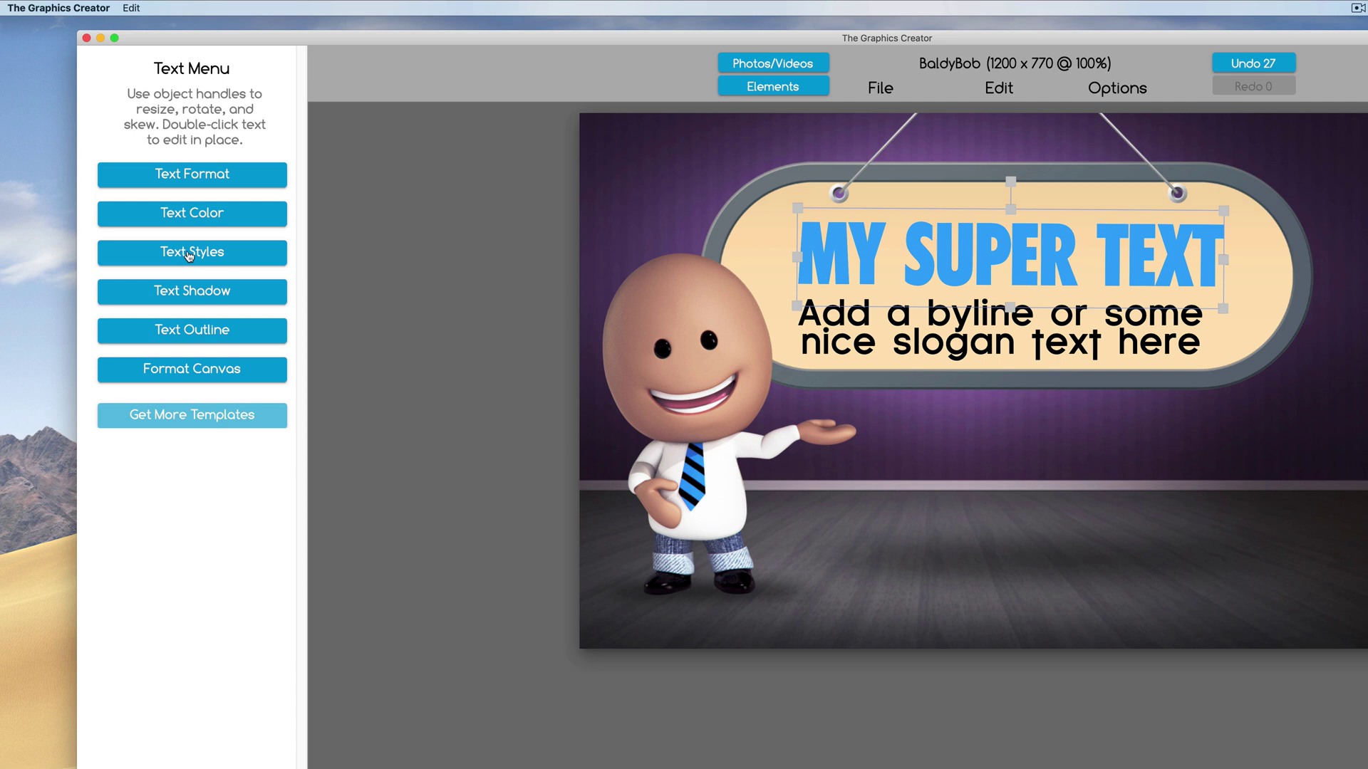
- Make the word SUPER yellow using Text Styles
left_click(189, 253)
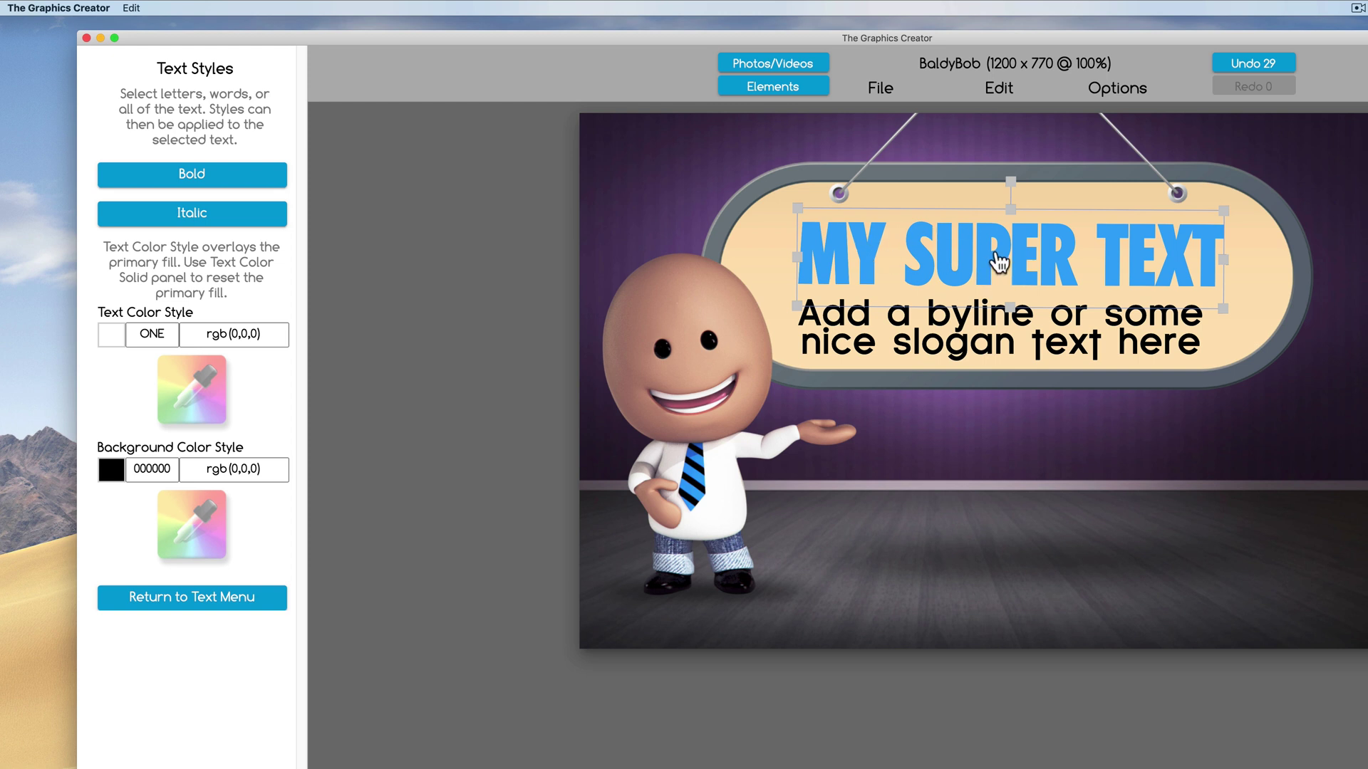
double_click(990, 267)
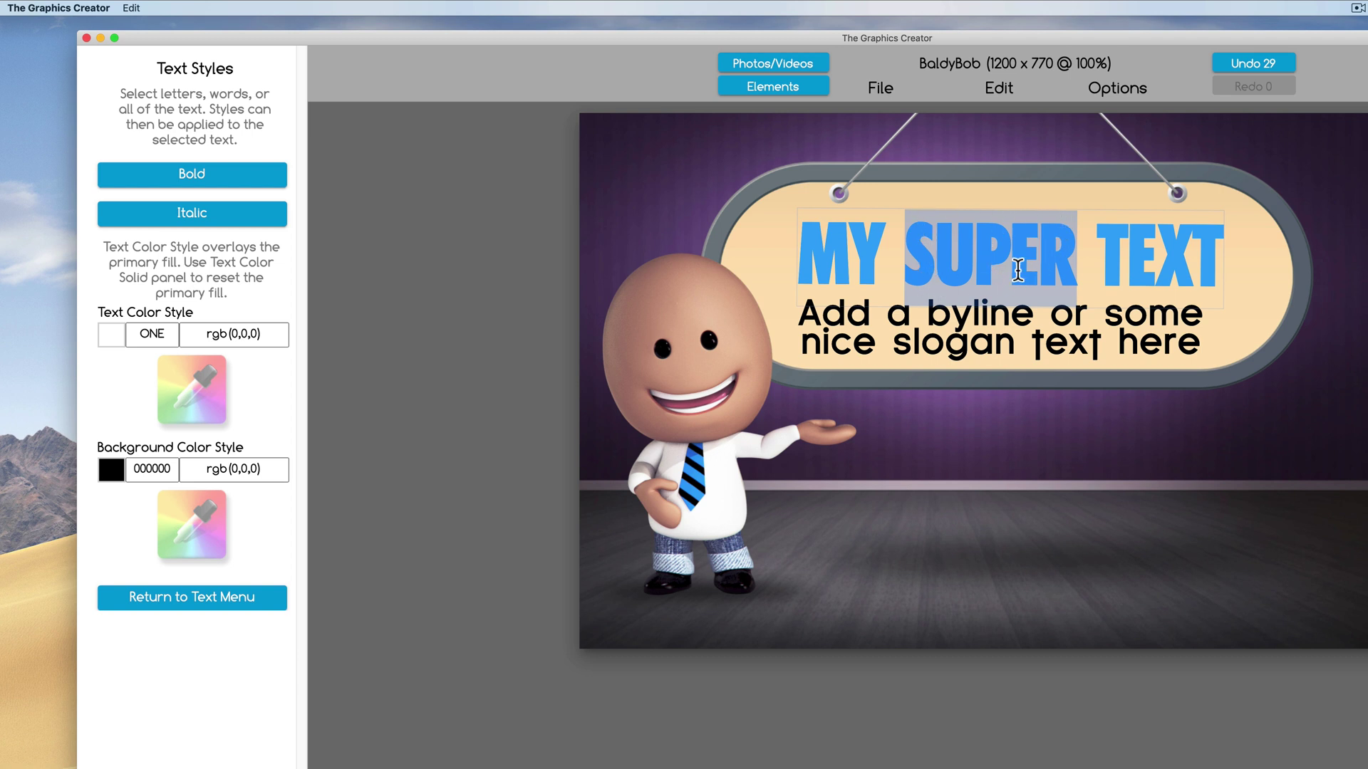
left_click(112, 335)
left_click_drag(183, 397, 140, 351)
left_click(199, 682)
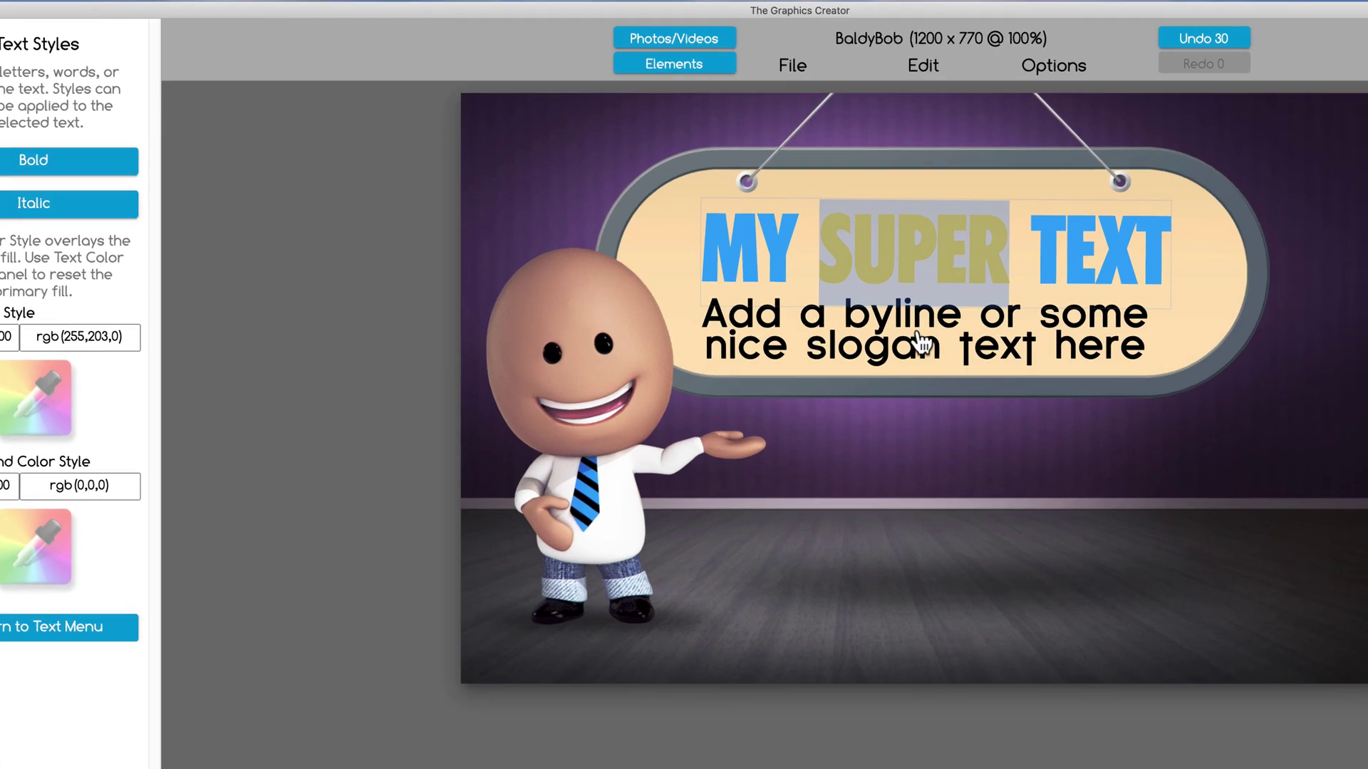
left_click(921, 344)
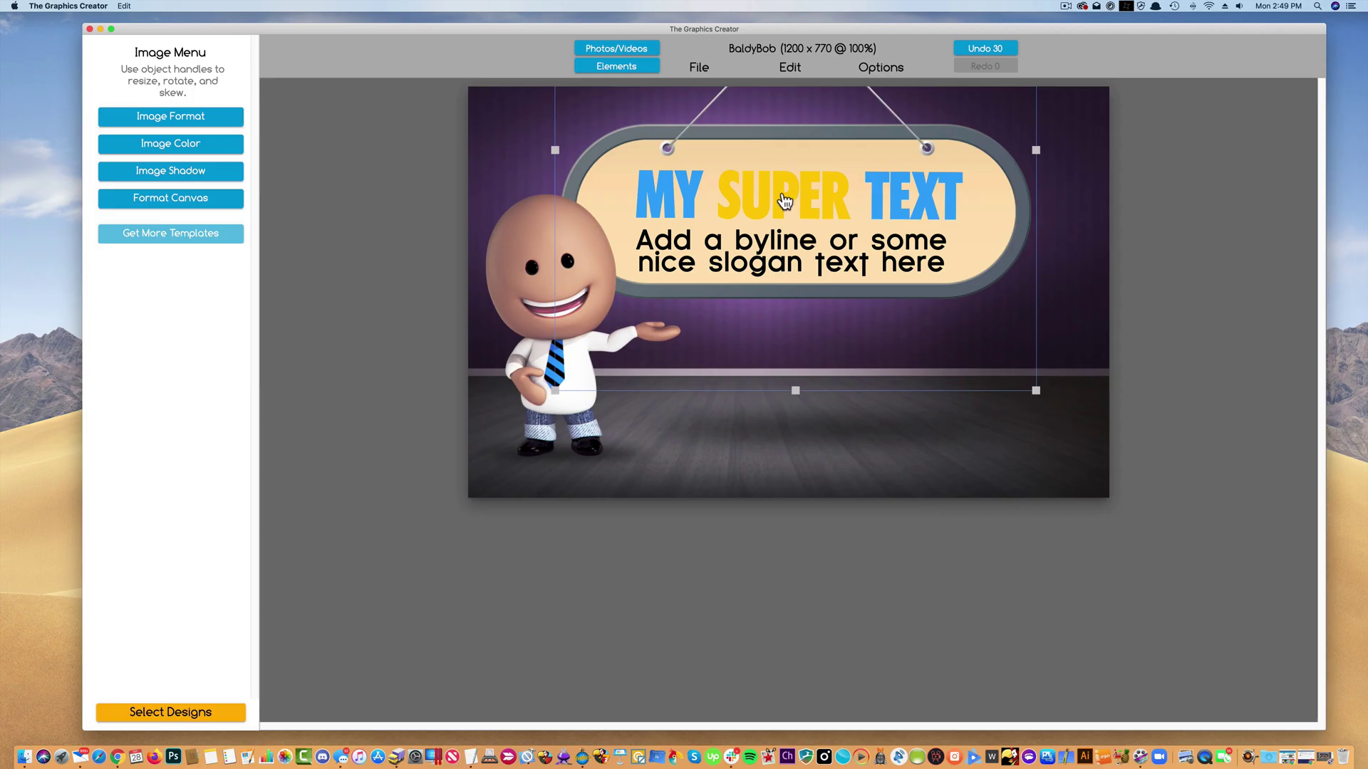
- Give SUPER a red background, then reposition the headline on the sign
left_click(915, 255)
double_click(785, 202)
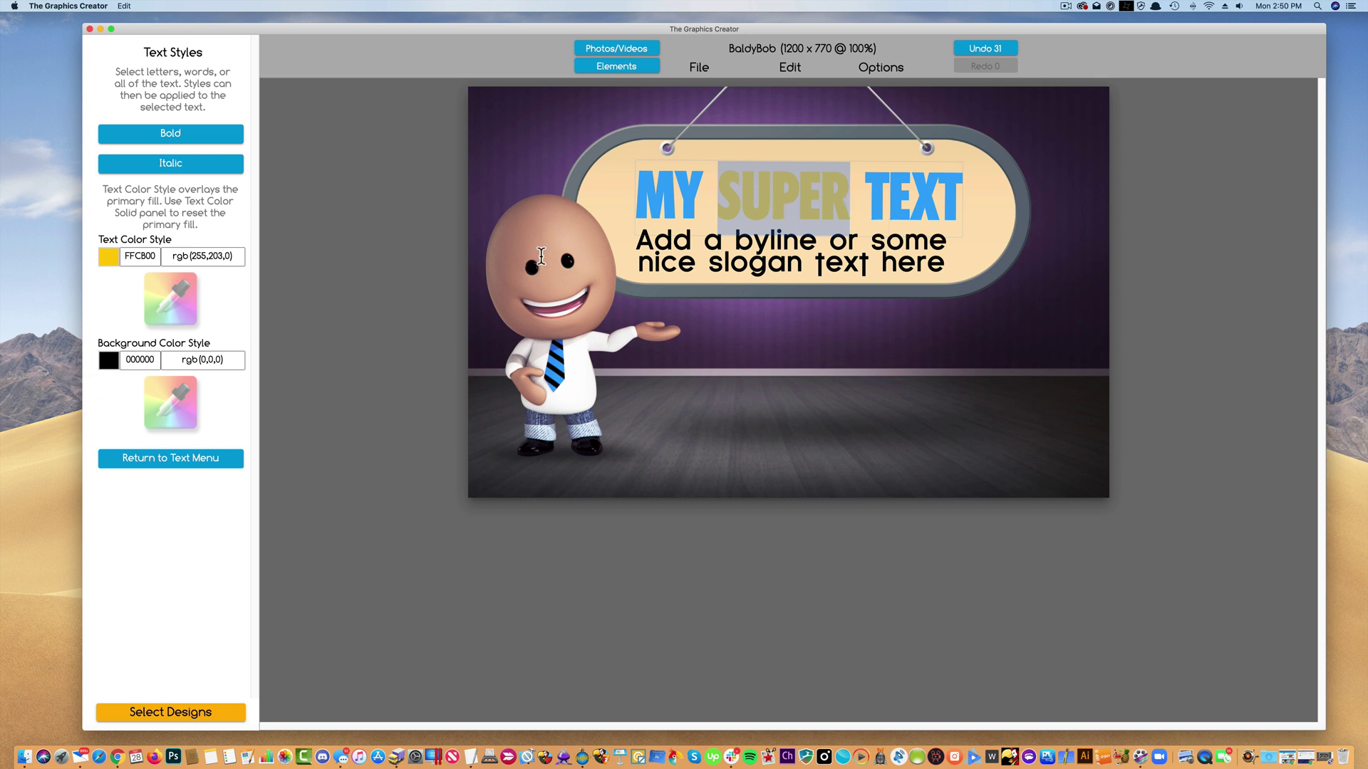
left_click(110, 364)
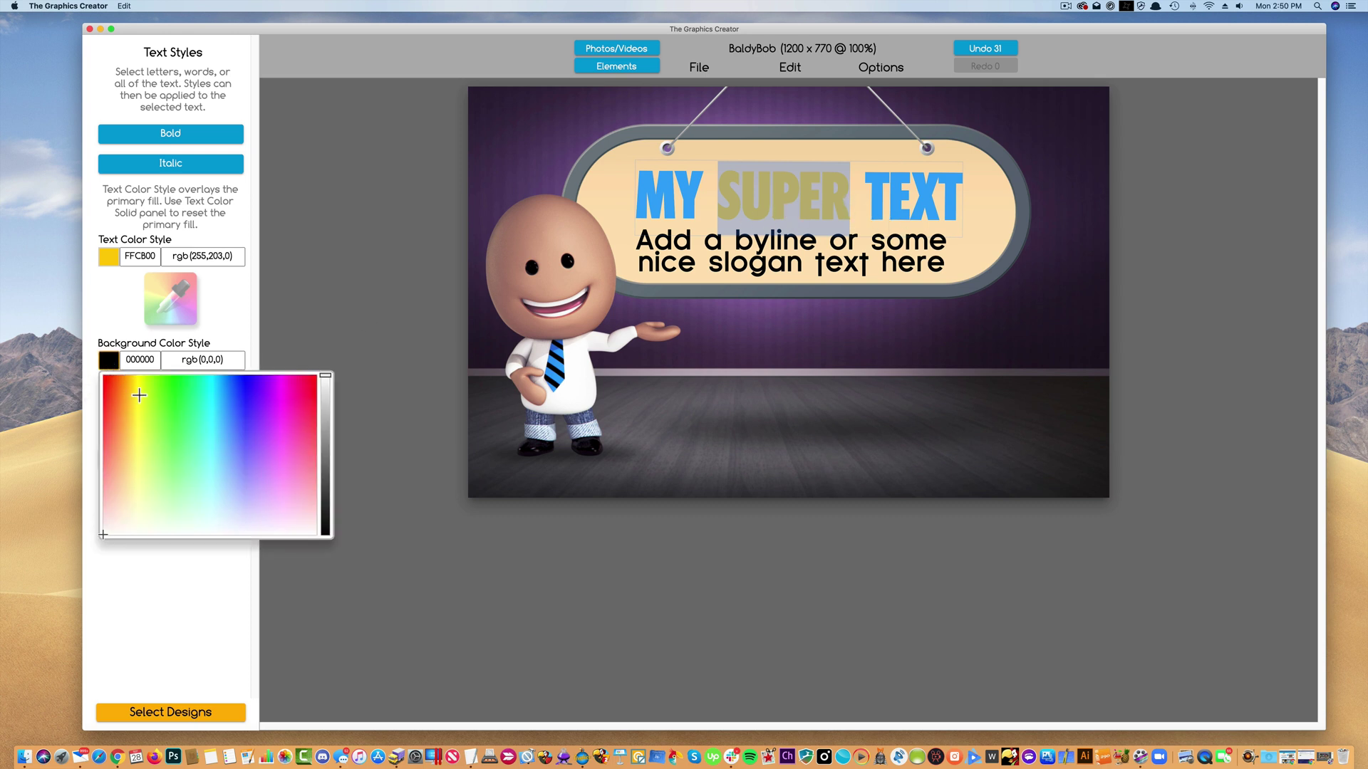
left_click_drag(137, 391, 105, 375)
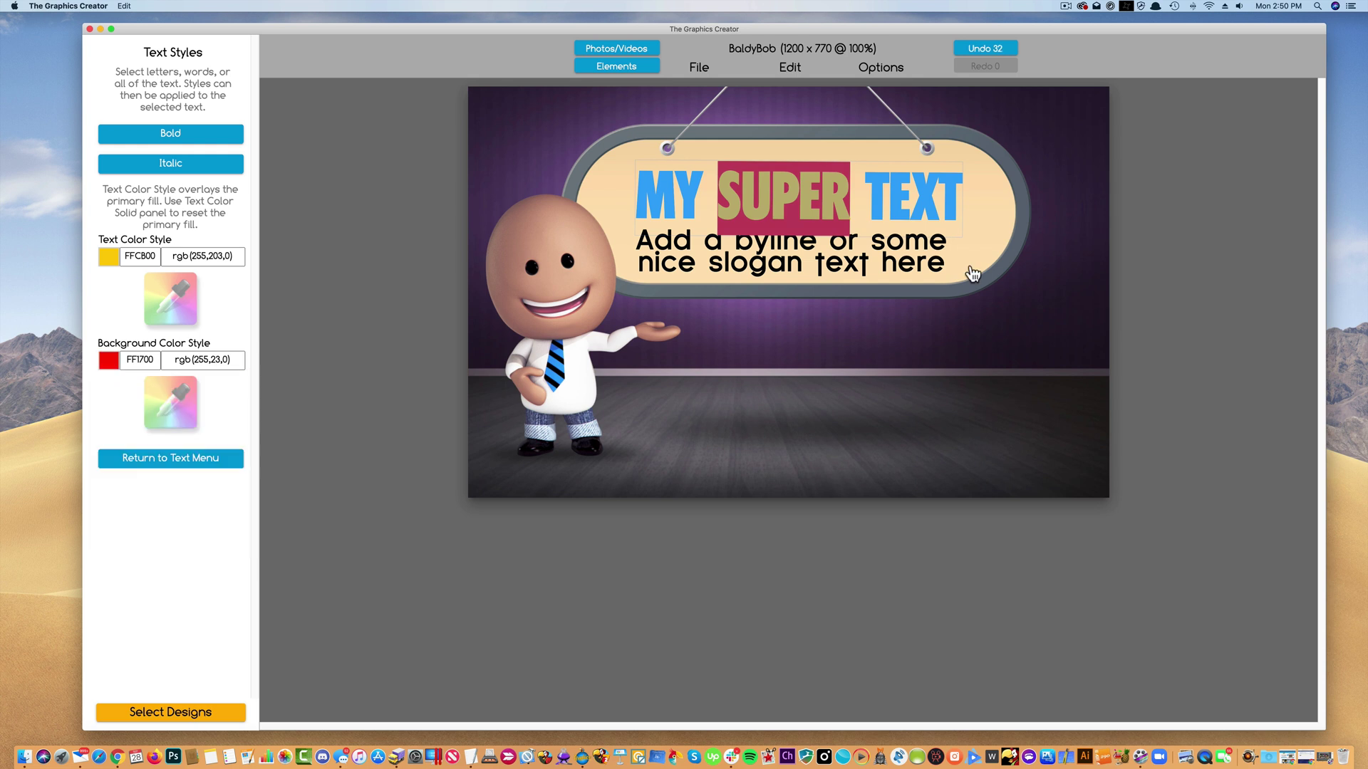
left_click(973, 274)
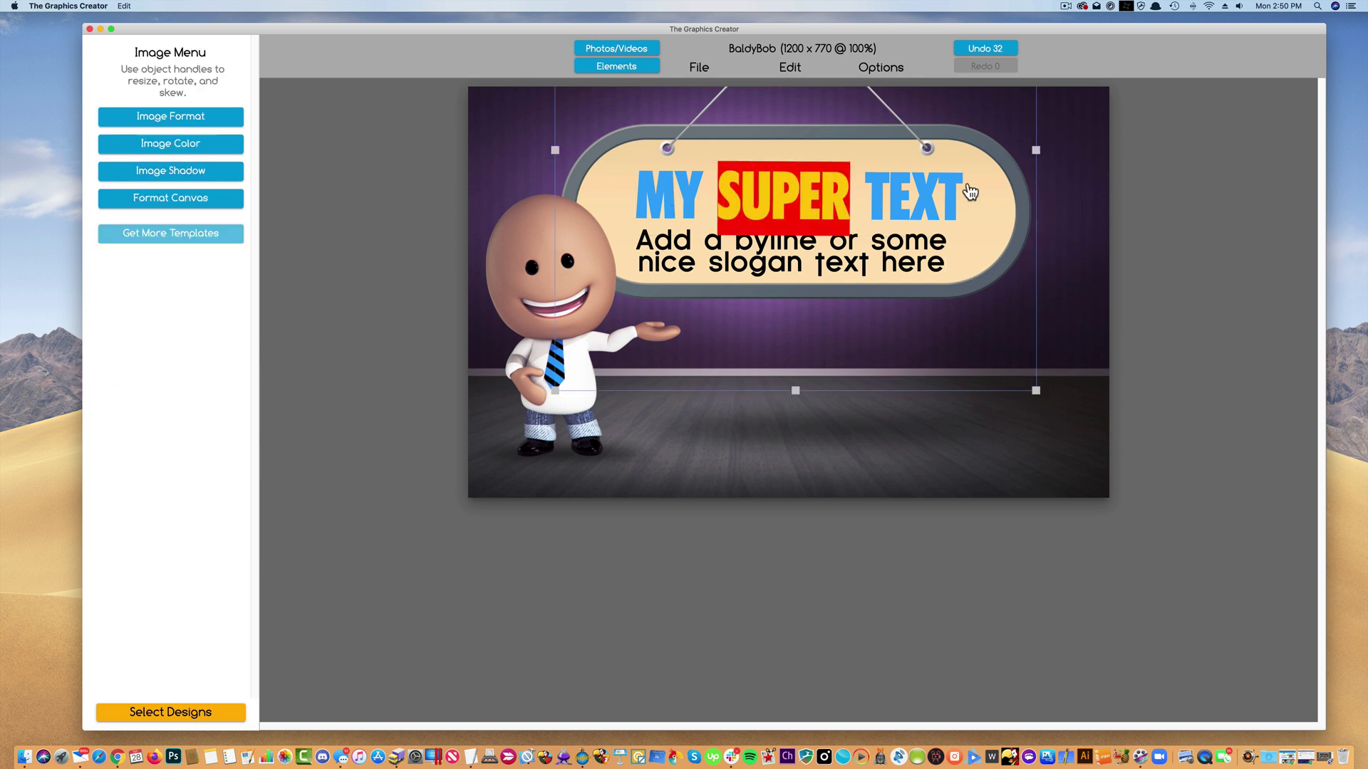
mouse_move(825, 184)
left_mouse_down()
mouse_move(827, 152)
mouse_move(815, 185)
left_mouse_up()
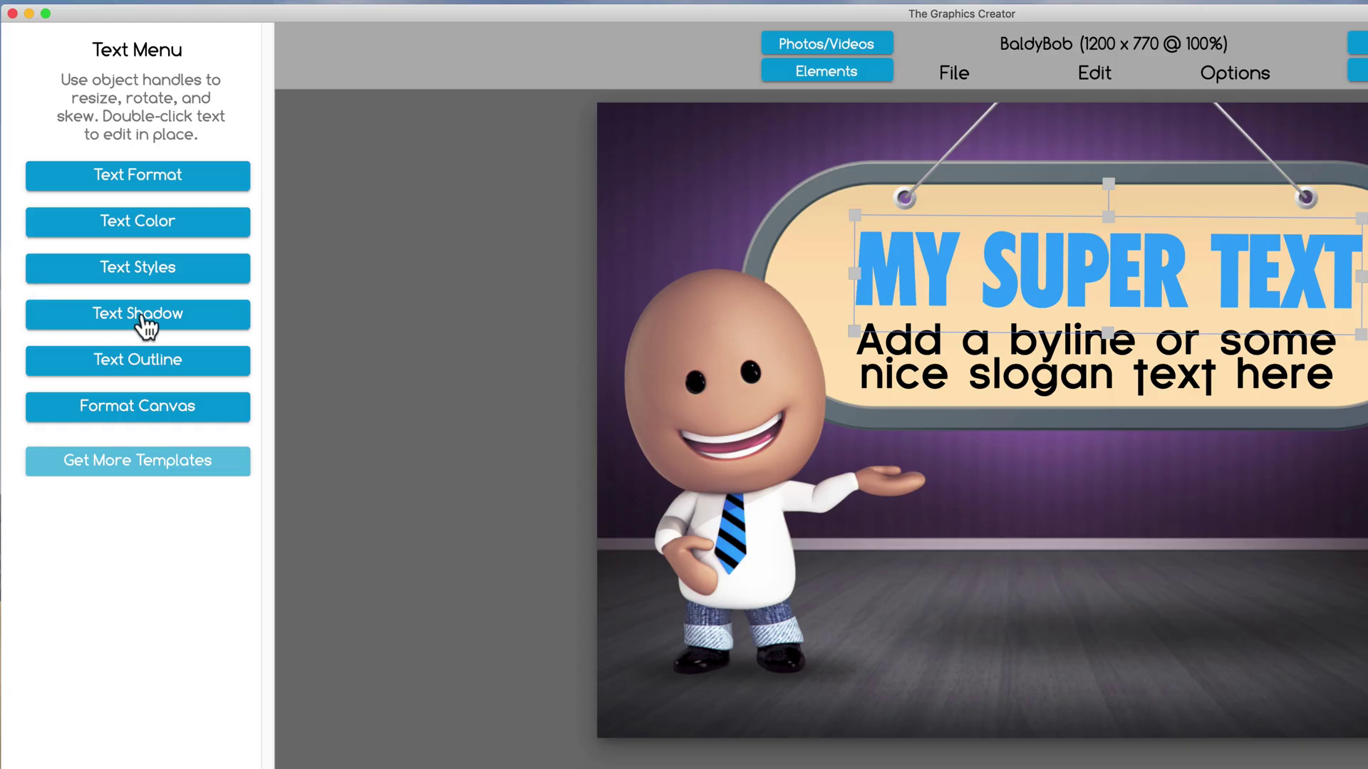
- Raise the headline and add a black shadow: blur 10, distance 9, angle 27, 32% opacity
left_click(142, 317)
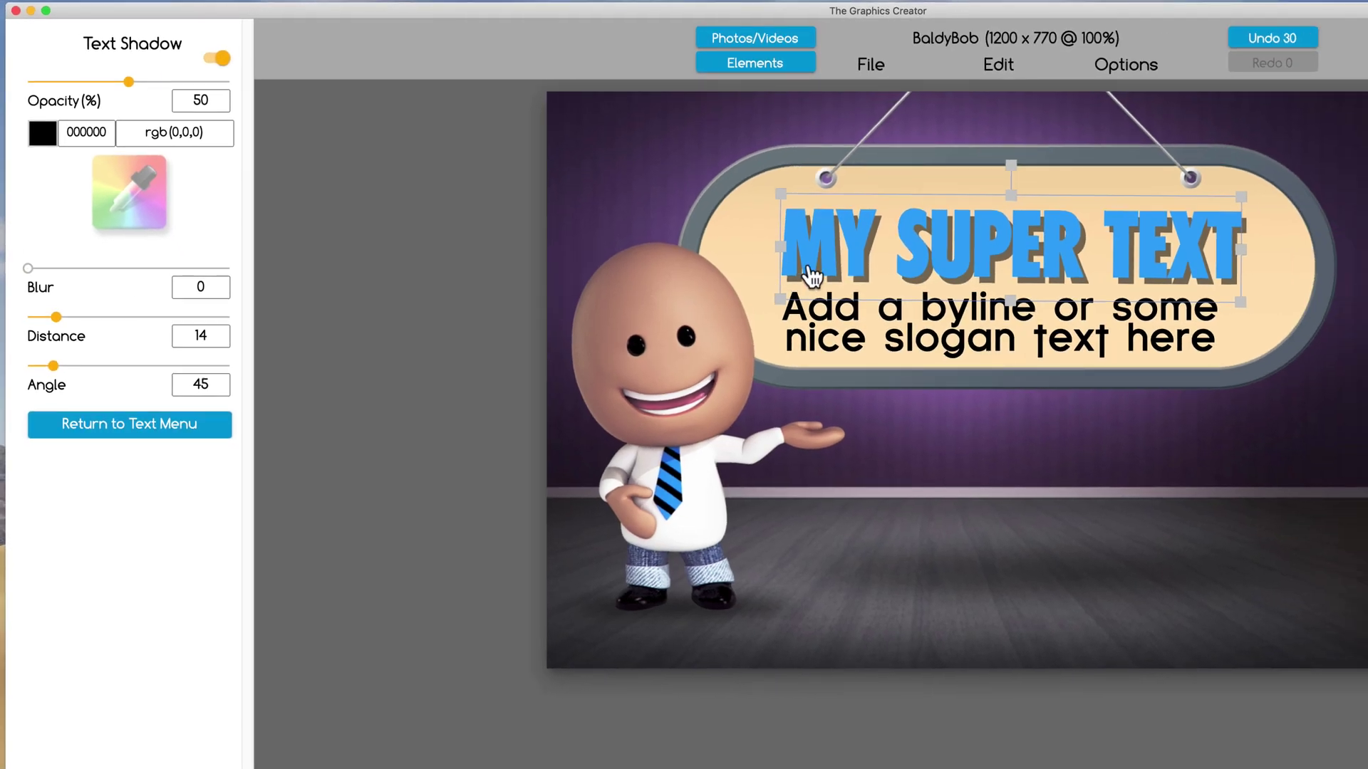
left_click_drag(812, 274, 793, 247)
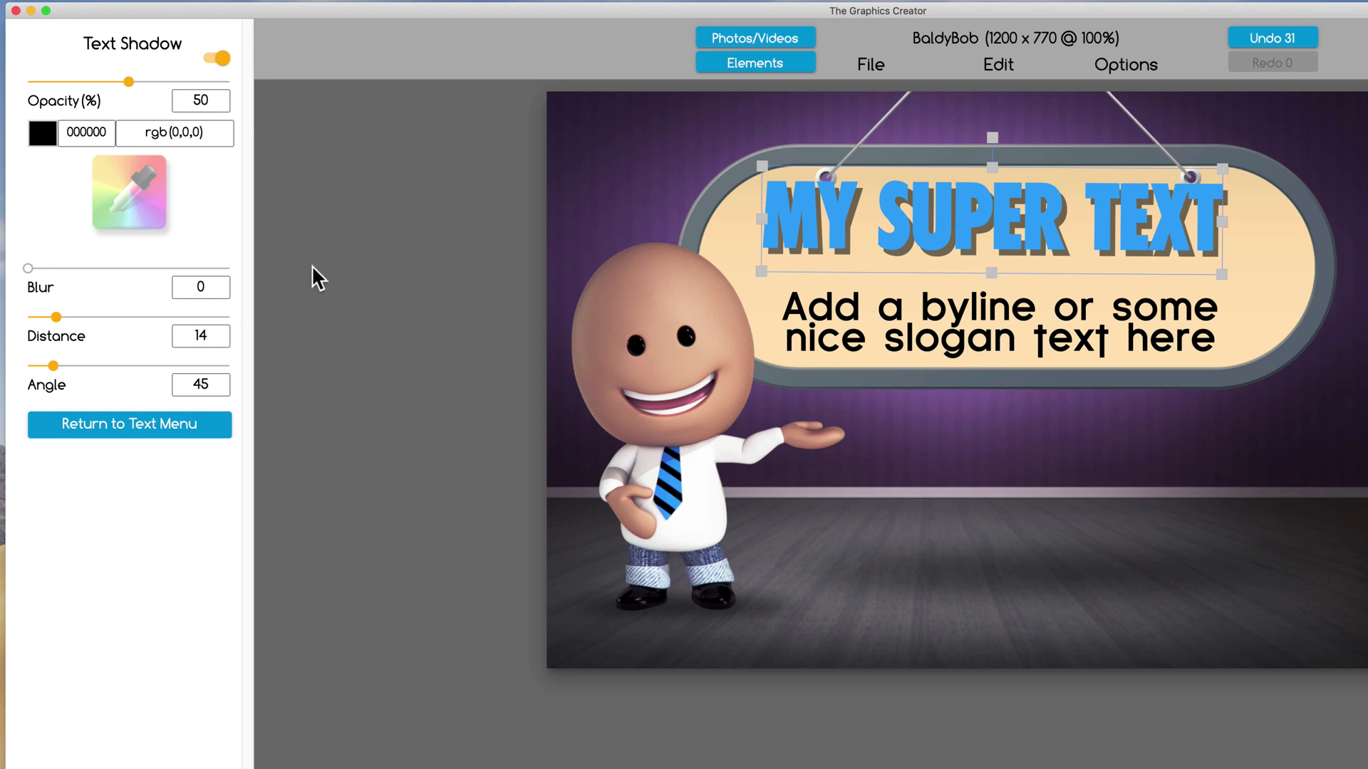
left_click_drag(28, 269, 37, 271)
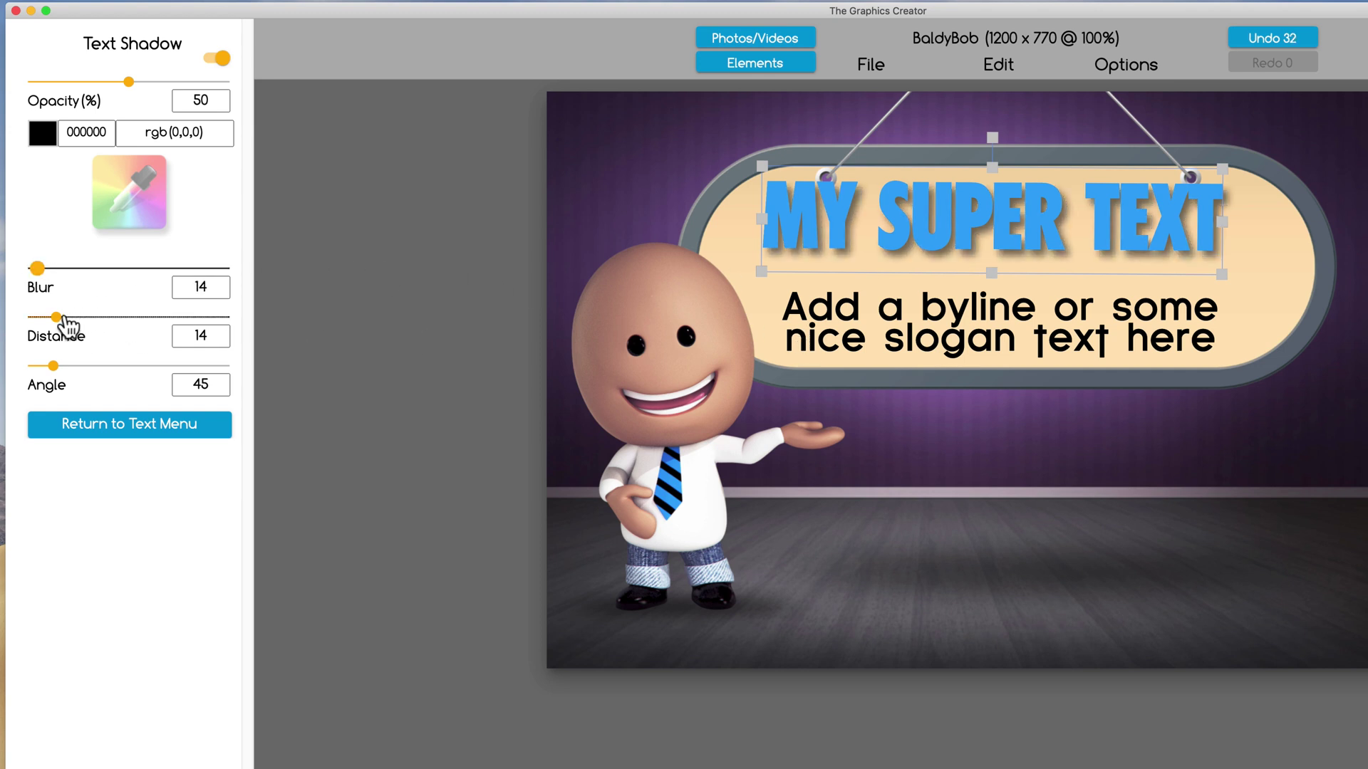
mouse_move(57, 317)
left_mouse_down()
mouse_move(183, 319)
mouse_move(49, 316)
mouse_move(183, 318)
mouse_move(64, 317)
left_mouse_up()
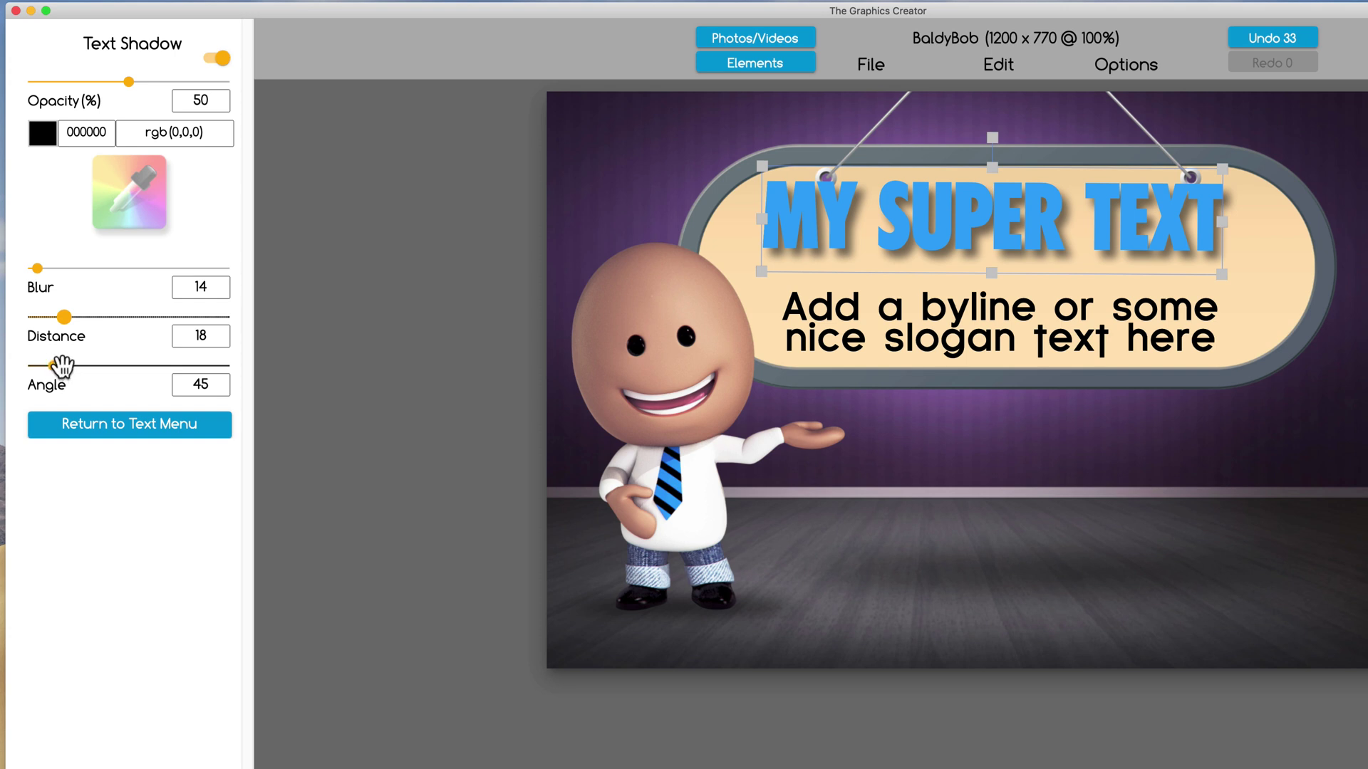
mouse_move(50, 365)
left_mouse_down()
mouse_move(234, 384)
mouse_move(26, 371)
mouse_move(43, 369)
left_mouse_up()
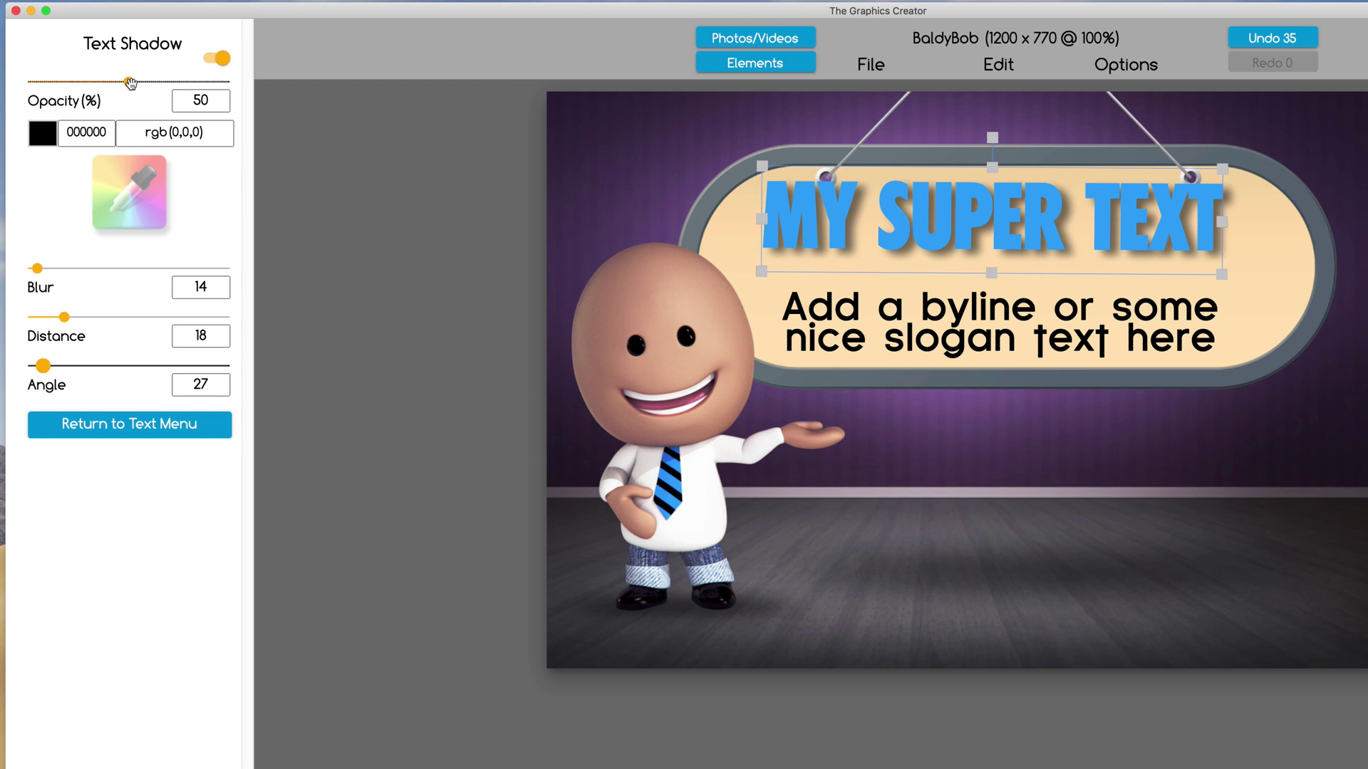
left_click_drag(129, 83, 68, 83)
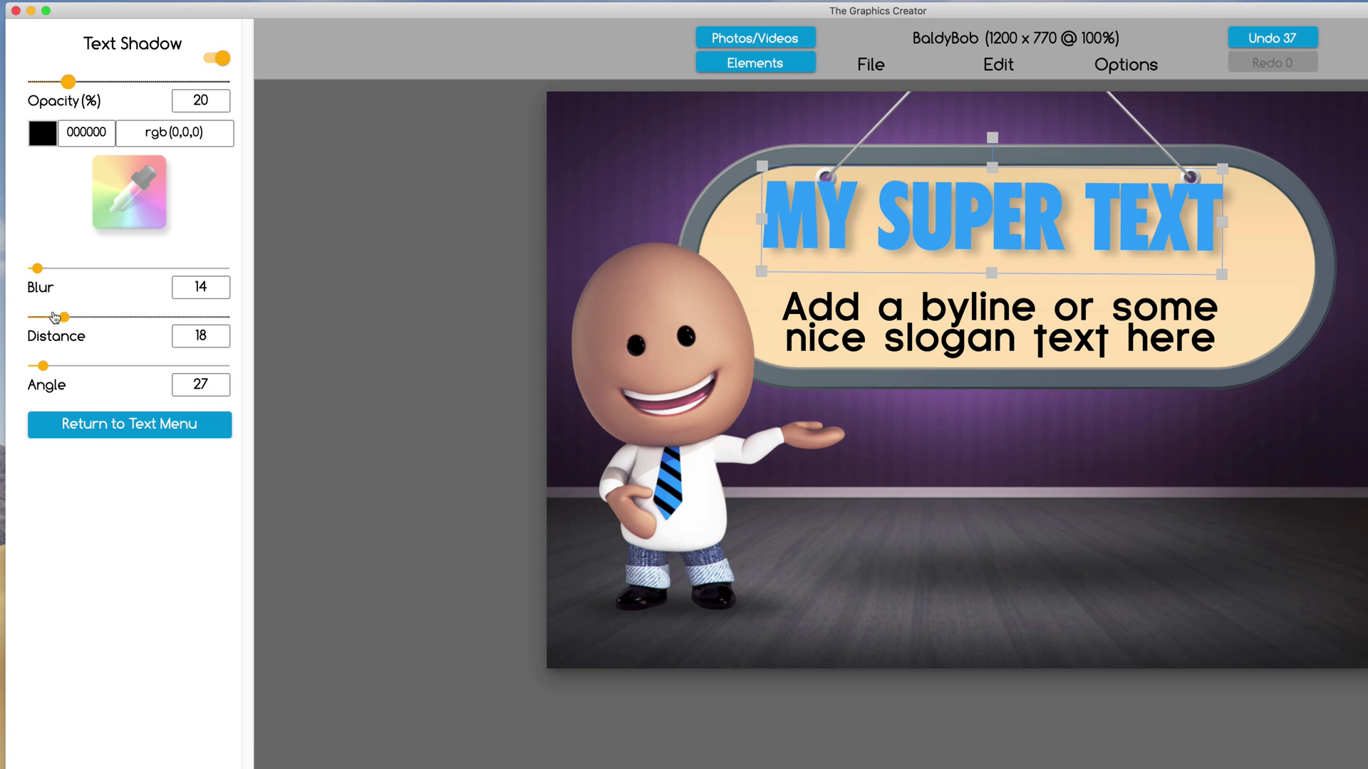
left_click_drag(64, 316, 35, 268)
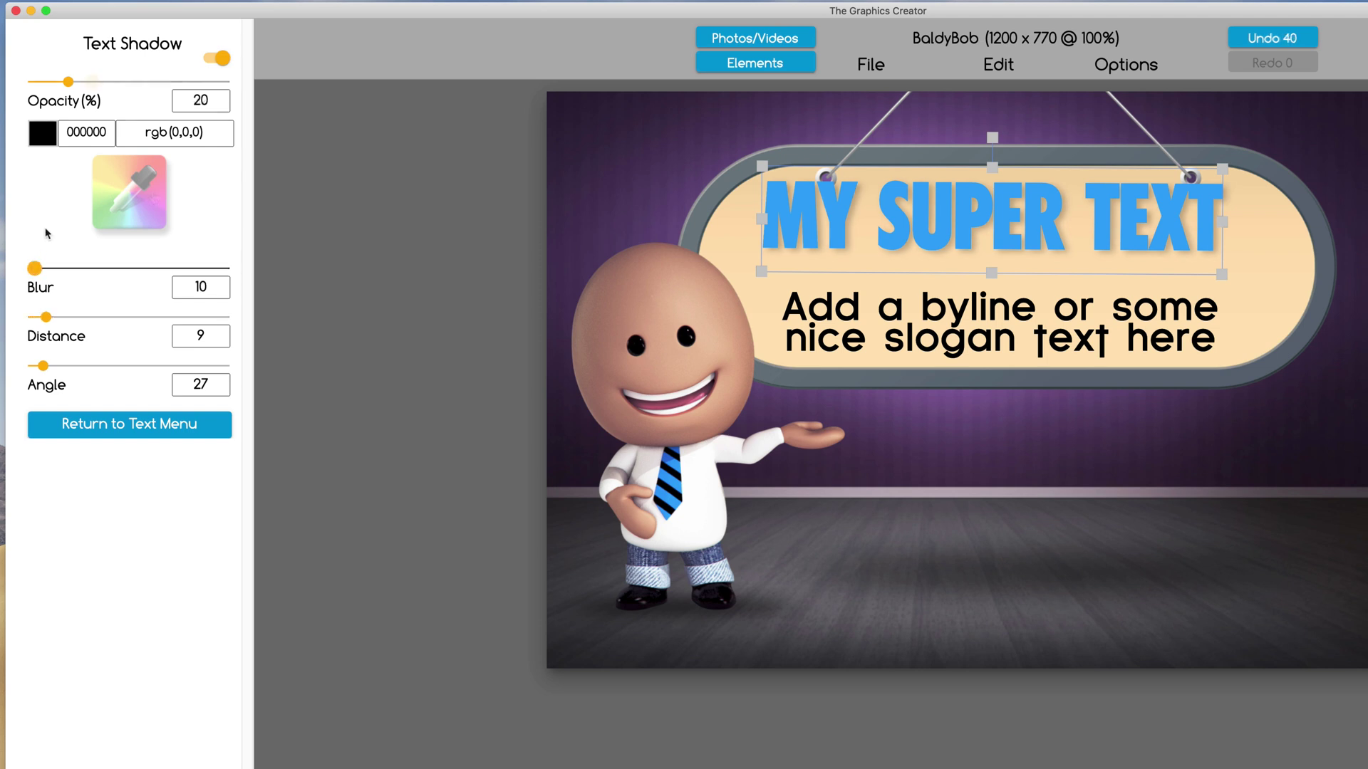
left_click_drag(69, 82, 92, 81)
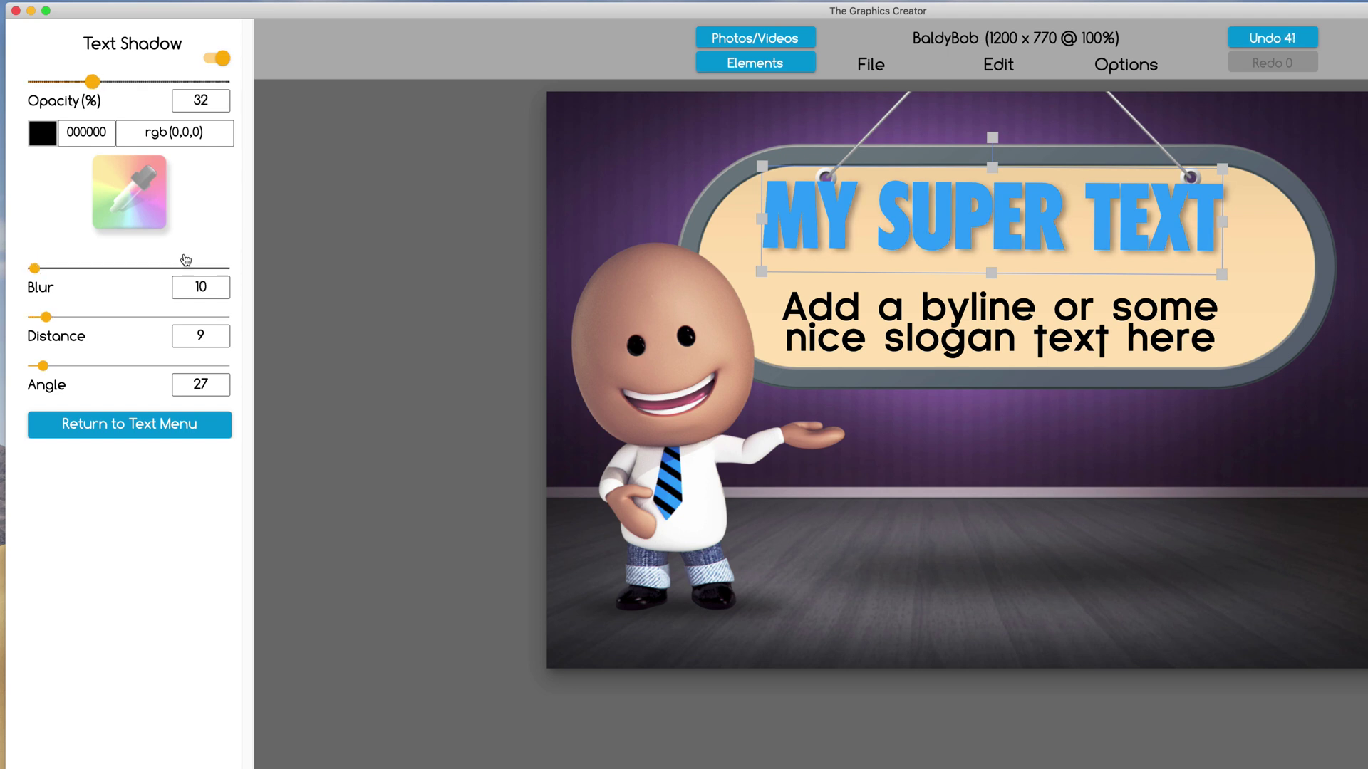
left_click(119, 431)
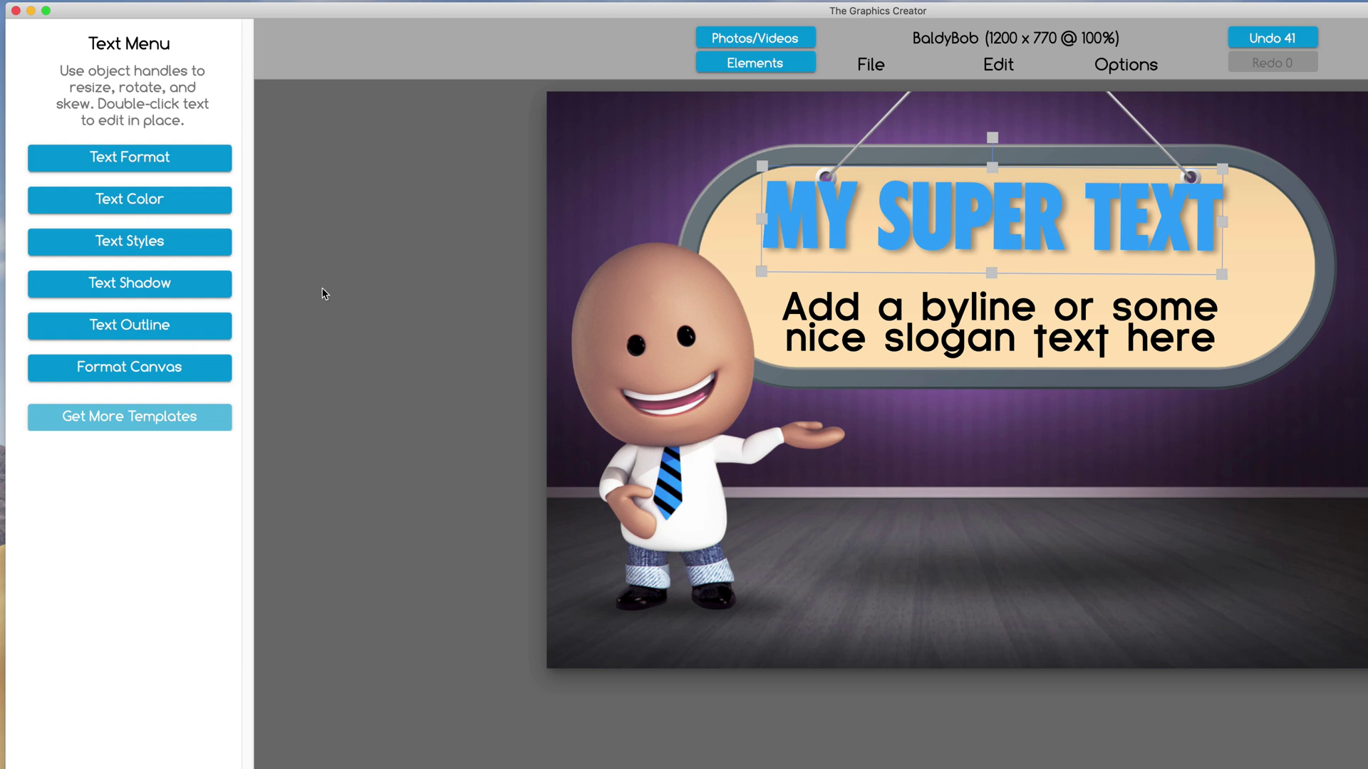
- Outline the headline in yellow FFFD01 at strength 15 and 100% opacity
left_click(121, 329)
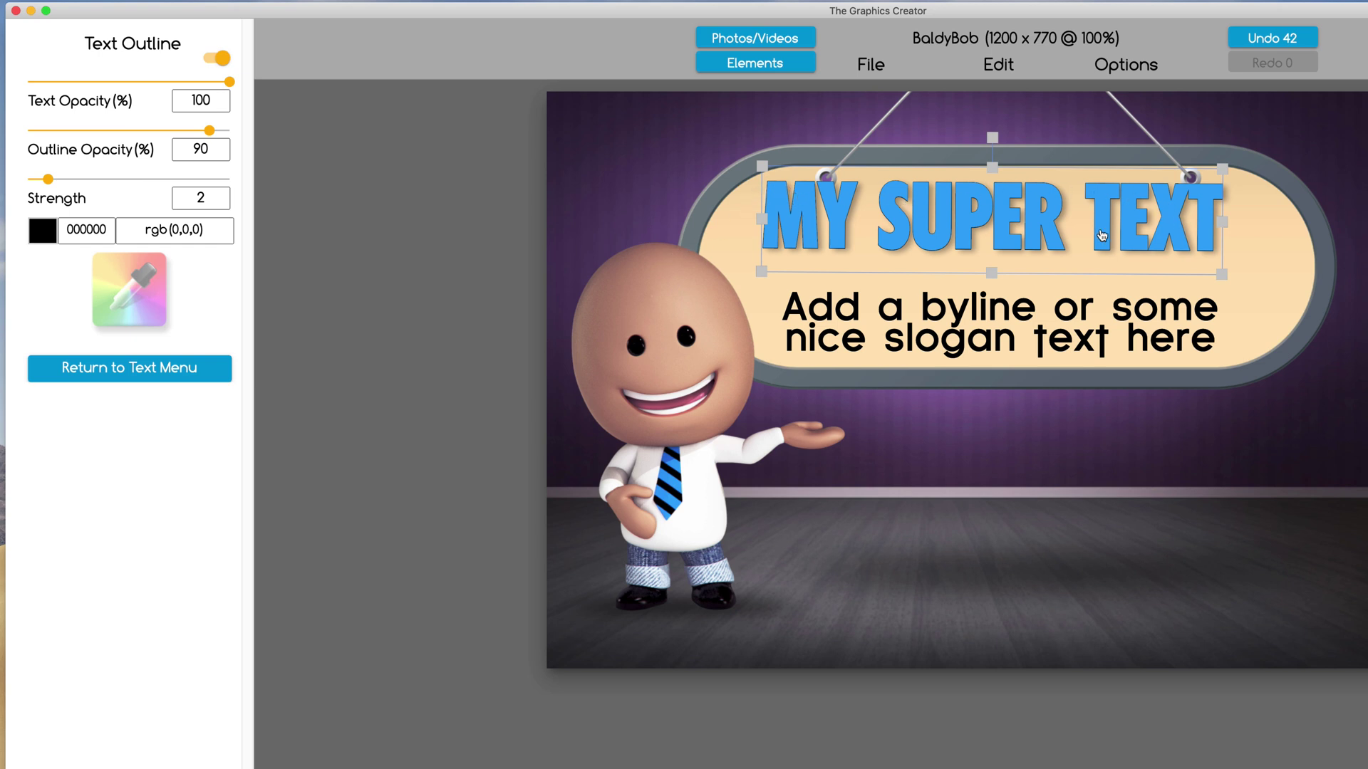
left_click_drag(48, 179, 87, 179)
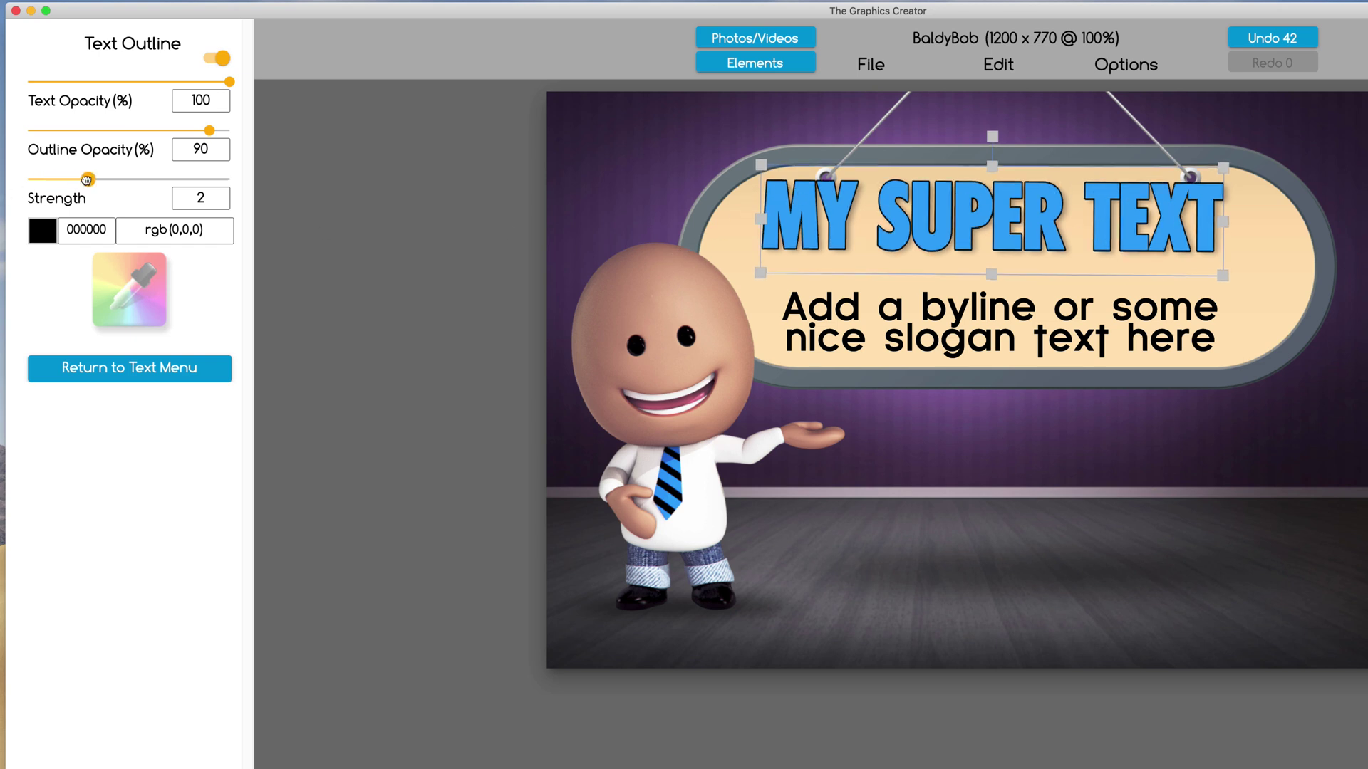
left_click(42, 231)
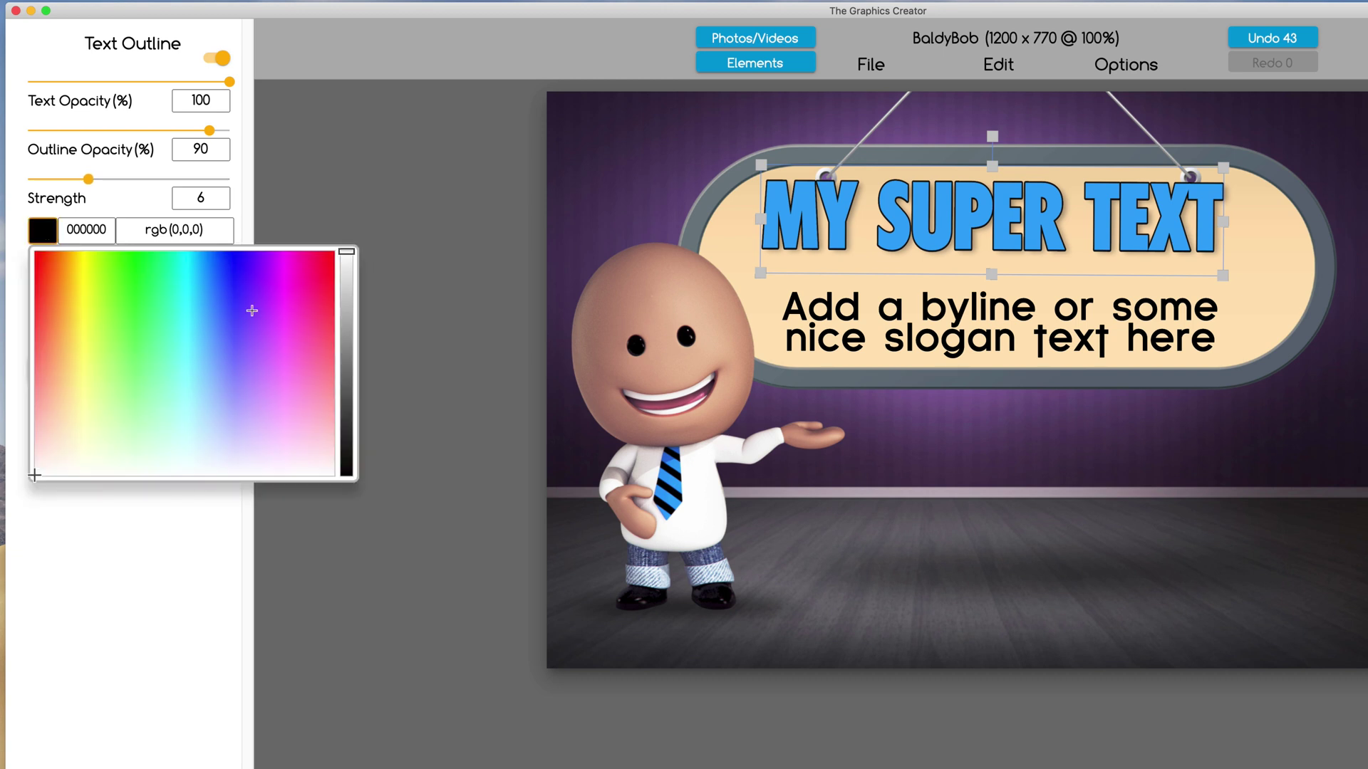
mouse_move(259, 312)
left_mouse_down()
mouse_move(207, 292)
mouse_move(135, 292)
mouse_move(107, 254)
mouse_move(85, 252)
left_mouse_up()
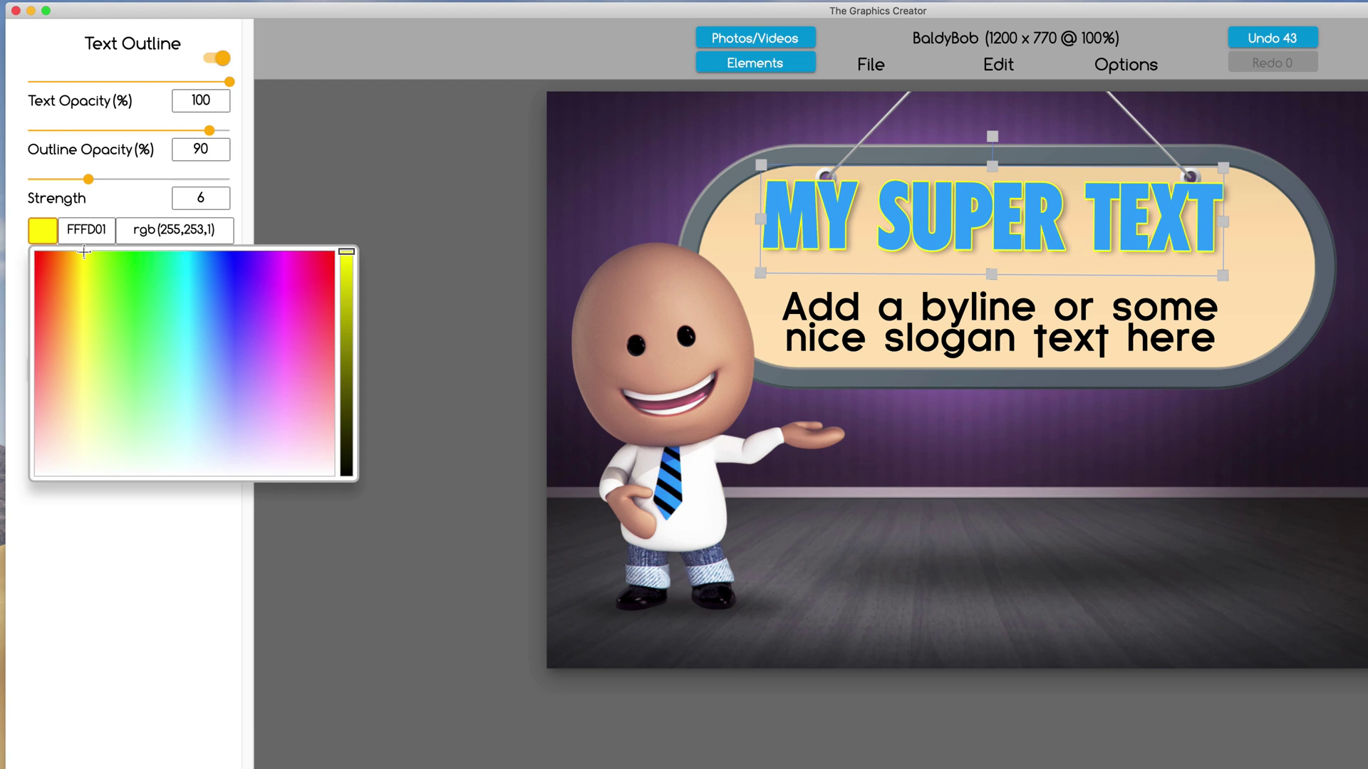
left_click(112, 502)
left_click_drag(89, 178, 56, 181)
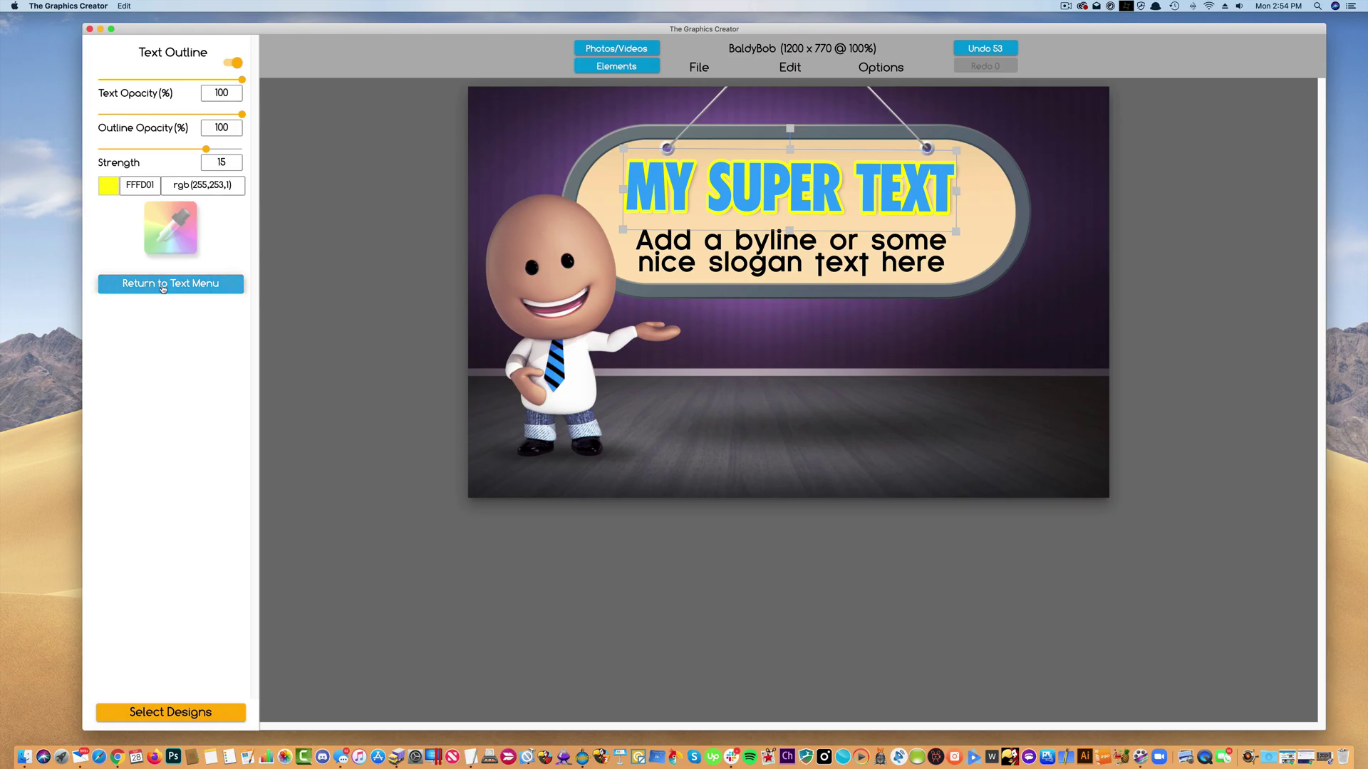
left_click(163, 284)
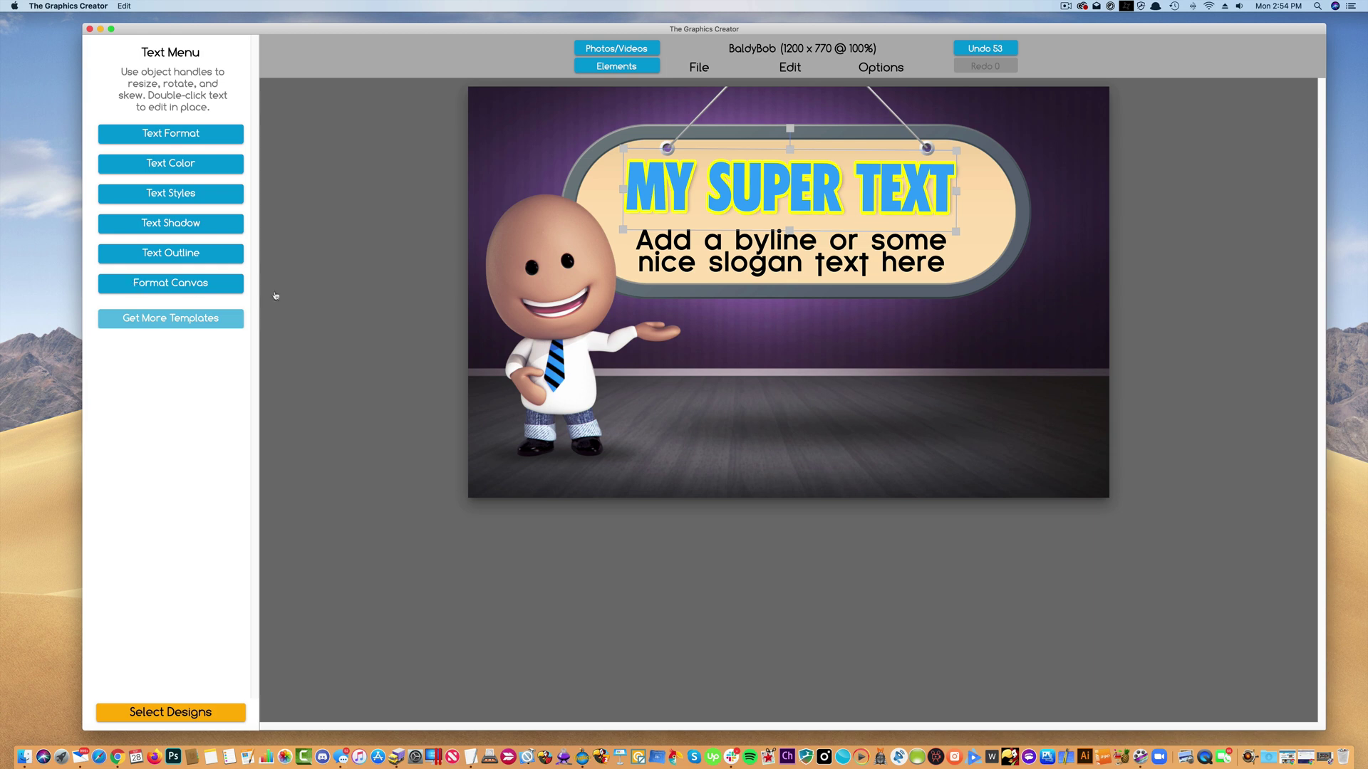